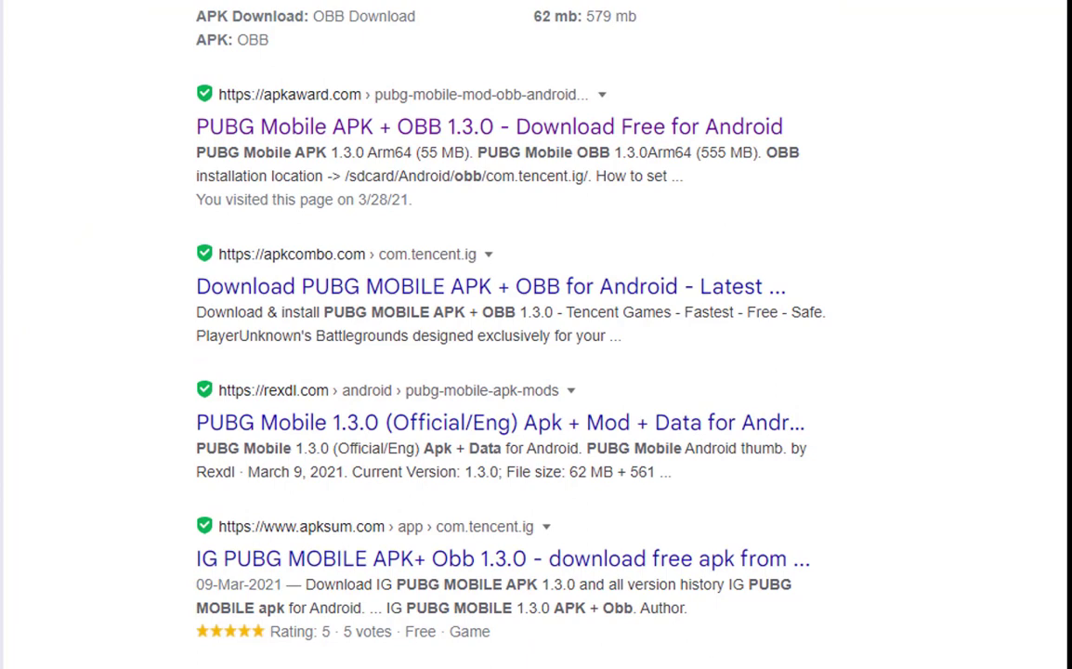
Launch Opera and search Google for 'pubg mobile latest obb and apk'
{"action": "scroll", "coordinate": [536, 335], "scroll_direction": "down", "scroll_amount": 2}
{"action": "scroll", "coordinate": [536, 335], "scroll_direction": "down", "scroll_amount": 4}
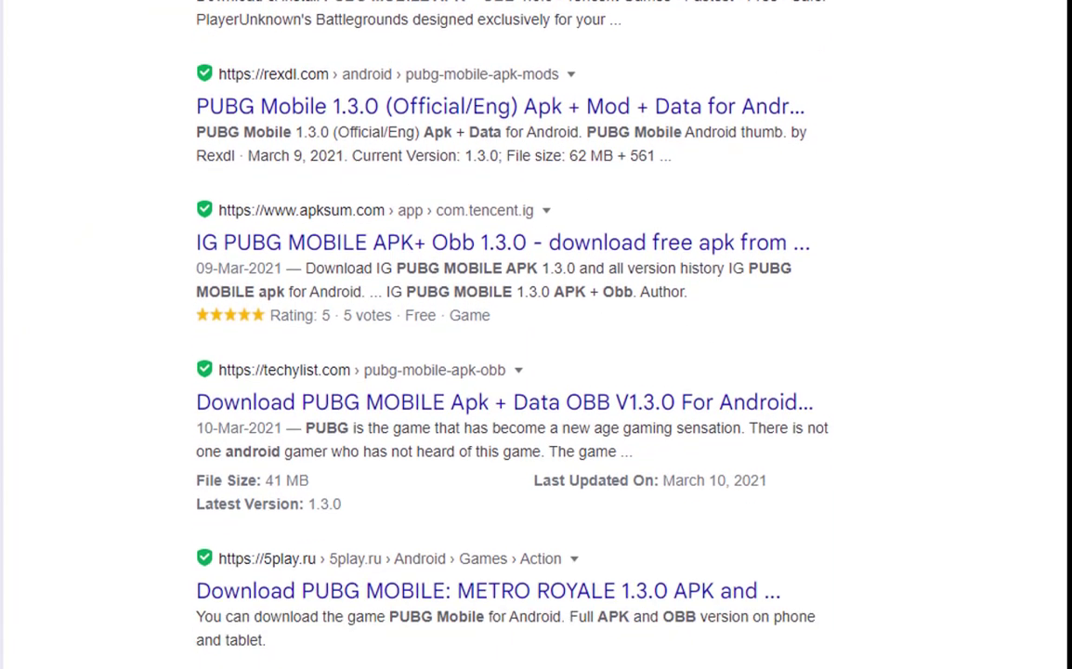
{"action": "scroll", "coordinate": [536, 335], "scroll_direction": "down", "scroll_amount": 2}
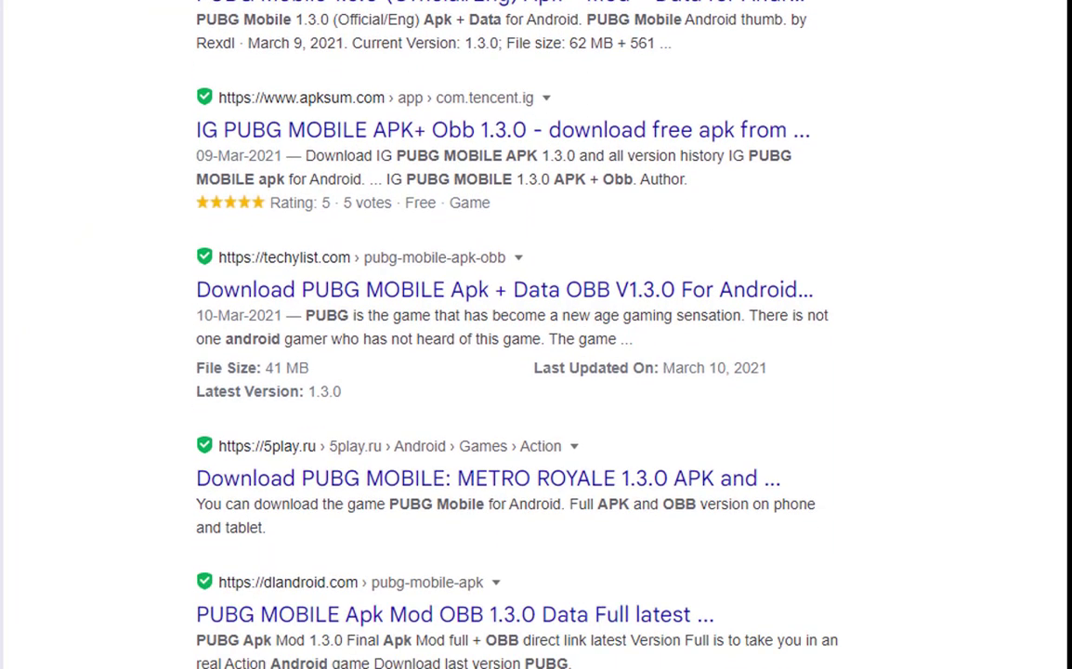
{"action": "scroll", "coordinate": [536, 334], "scroll_direction": "down", "scroll_amount": 2}
{"action": "scroll", "coordinate": [536, 335], "scroll_direction": "up", "scroll_amount": 12}
{"action": "scroll", "coordinate": [536, 335], "scroll_direction": "down", "scroll_amount": 2}
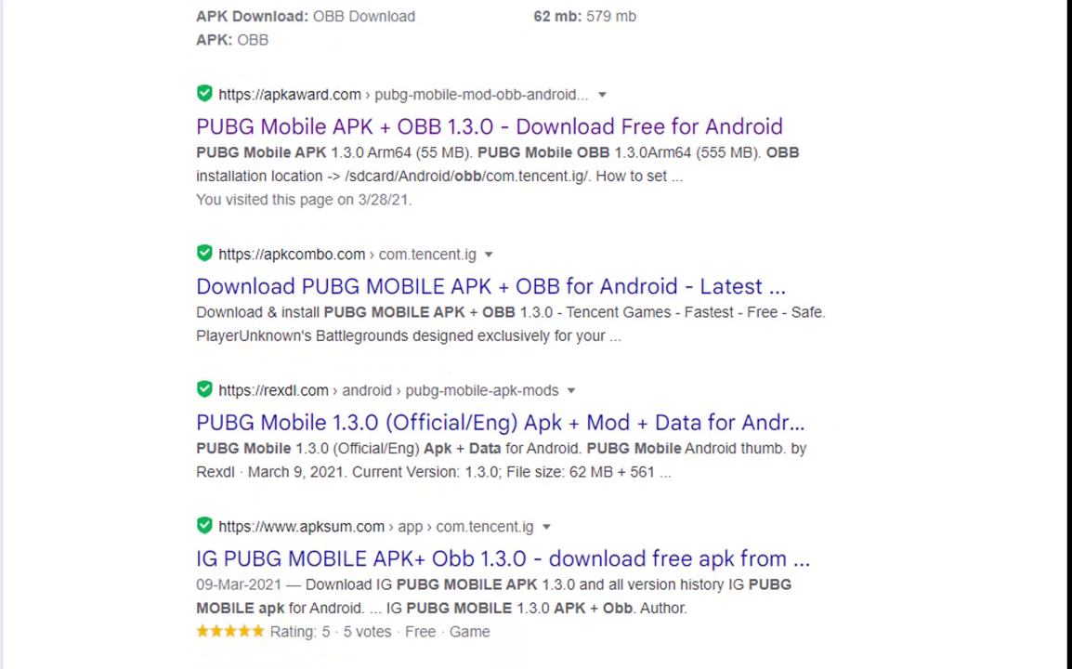
{"action": "scroll", "coordinate": [536, 334], "scroll_direction": "down", "scroll_amount": 4}
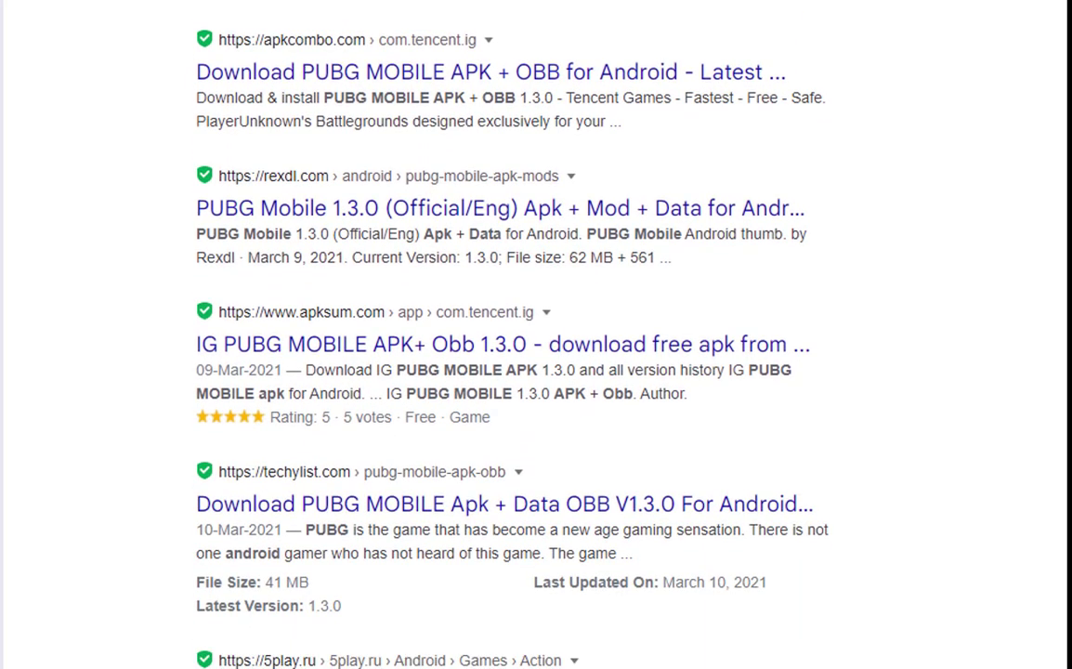
{"action": "scroll", "coordinate": [536, 334], "scroll_direction": "down", "scroll_amount": 2}
{"action": "scroll", "coordinate": [536, 335], "scroll_direction": "down", "scroll_amount": 2}
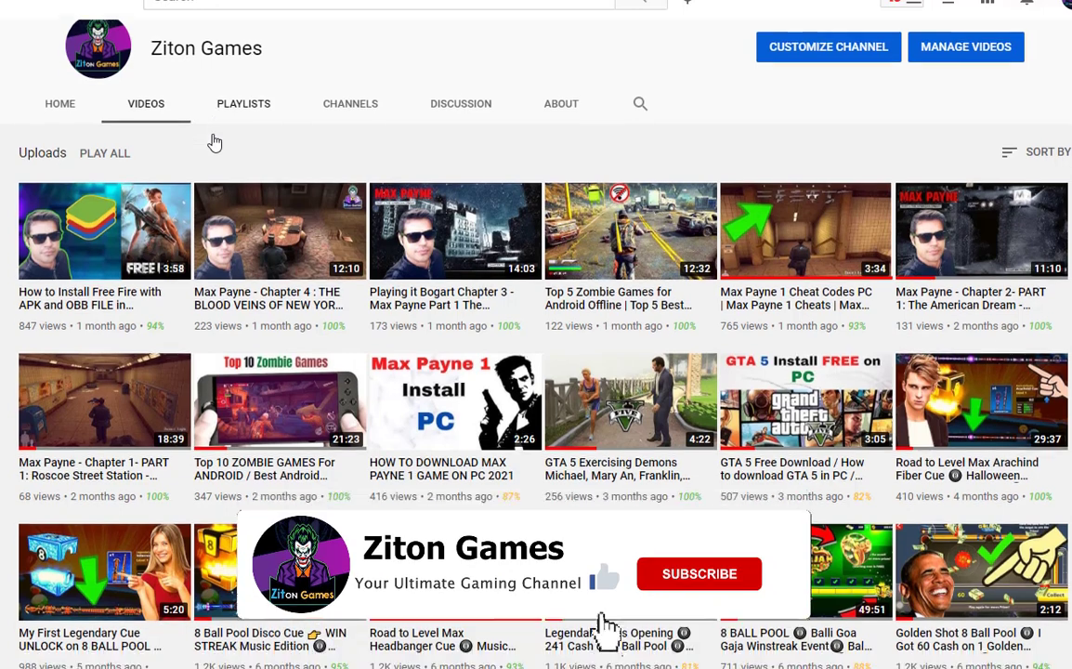
{"action": "scroll", "coordinate": [215, 142], "scroll_direction": "down", "scroll_amount": 1}
{"action": "scroll", "coordinate": [105, 131], "scroll_direction": "up", "scroll_amount": 2}
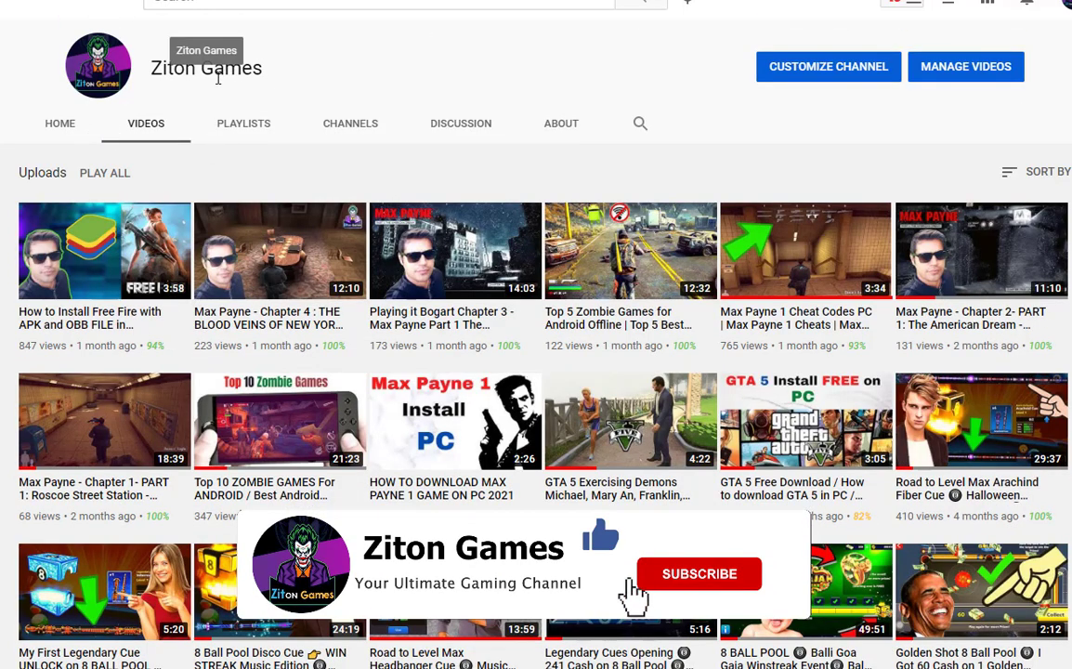
{"action": "scroll", "coordinate": [324, 141], "scroll_direction": "down", "scroll_amount": 4}
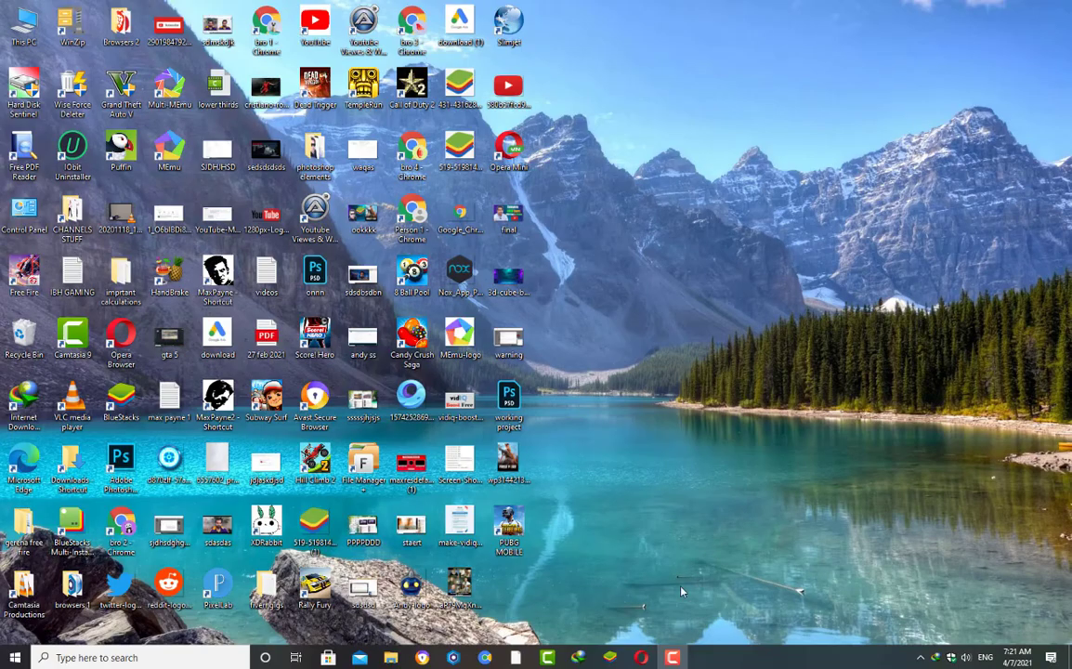
{"action": "double_click", "coordinate": [477, 202]}
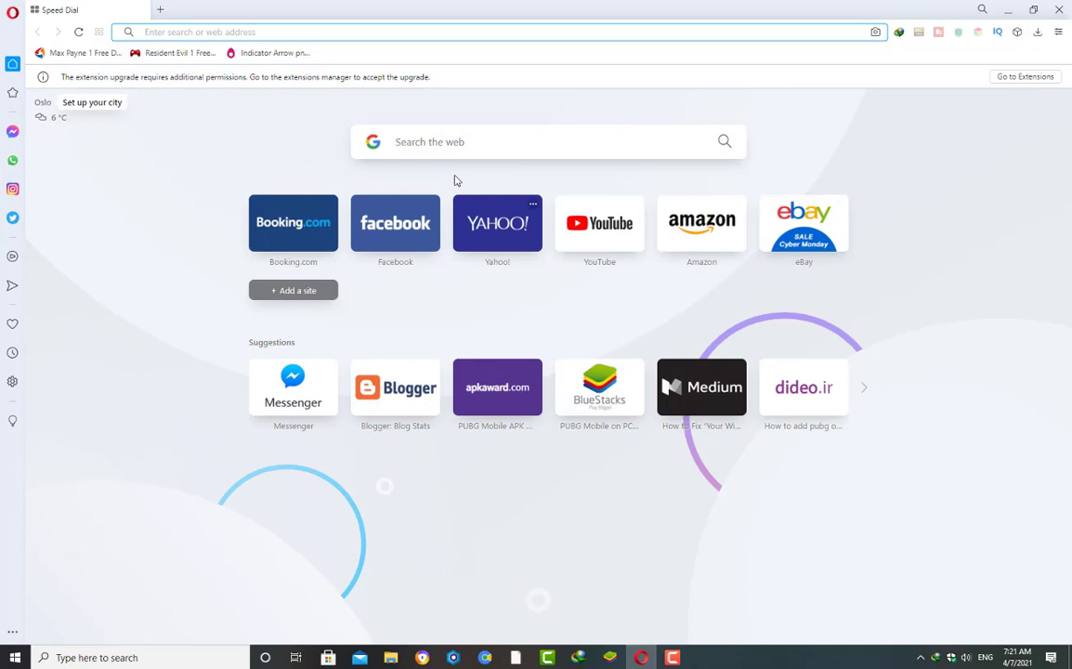
{"action": "left_click", "coordinate": [413, 140]}
{"action": "type", "text": "pubg mobile latest obb and apk"}
{"action": "key", "text": "Return"}
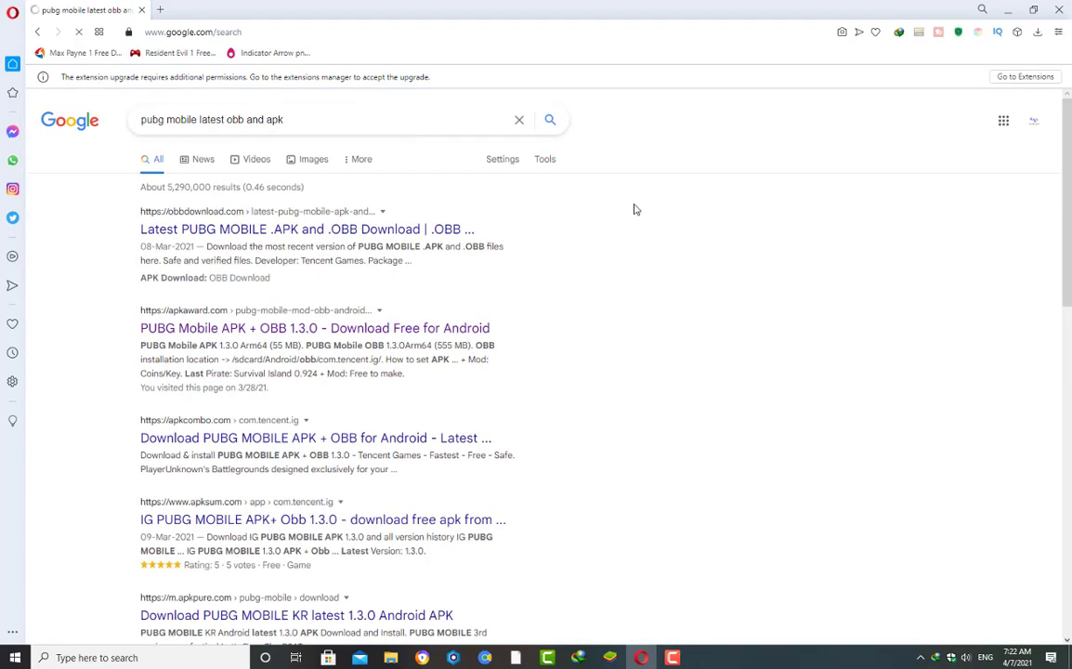
Scroll through the Google results listing PUBG Mobile 1.3.0 APK + OBB download sites
{"action": "scroll", "coordinate": [1068, 235], "scroll_direction": "down", "scroll_amount": 2}
{"action": "scroll", "coordinate": [1069, 235], "scroll_direction": "down", "scroll_amount": 4}
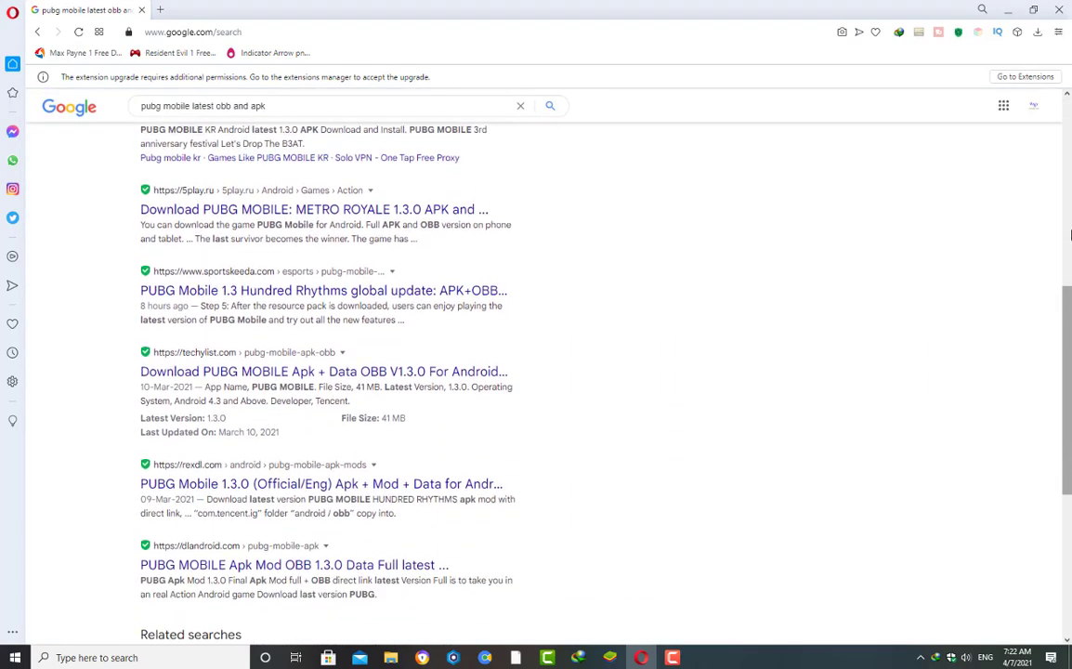
{"action": "scroll", "coordinate": [1070, 235], "scroll_direction": "down", "scroll_amount": 4}
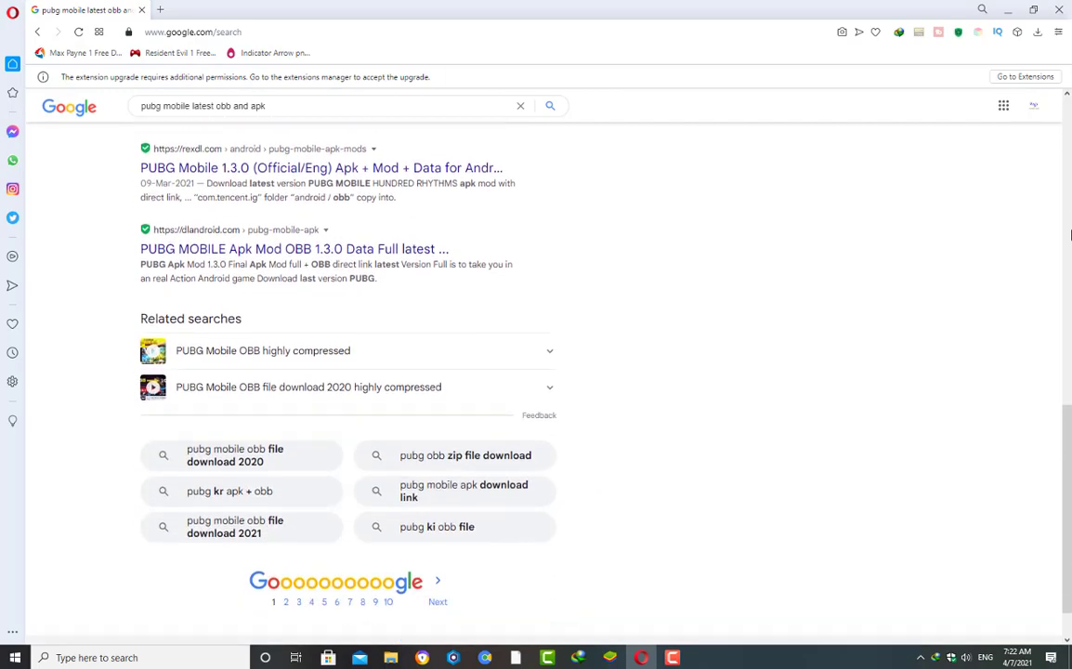
{"action": "scroll", "coordinate": [1070, 235], "scroll_direction": "down", "scroll_amount": 1}
{"action": "scroll", "coordinate": [1070, 235], "scroll_direction": "up", "scroll_amount": 15}
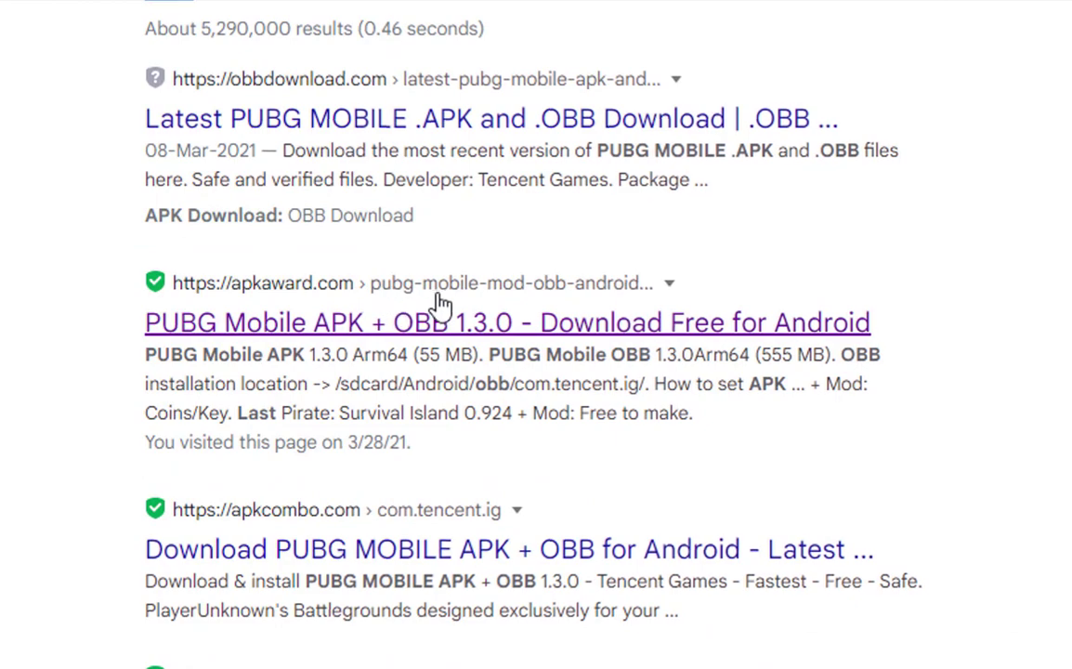
Open the apkaward.com 'PUBG Mobile APK + OBB 1.3.0' result
{"action": "left_click", "coordinate": [423, 320]}
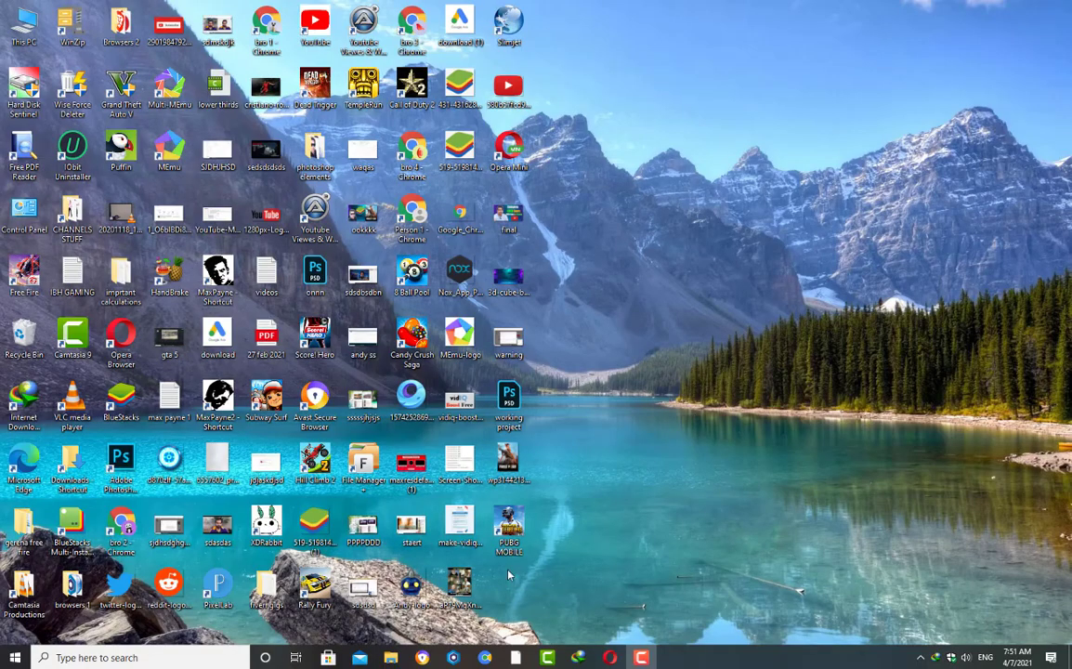
Create a new folder named 'pubg obb and apk' in the Compressed downloads folder
{"action": "left_click", "coordinate": [390, 658]}
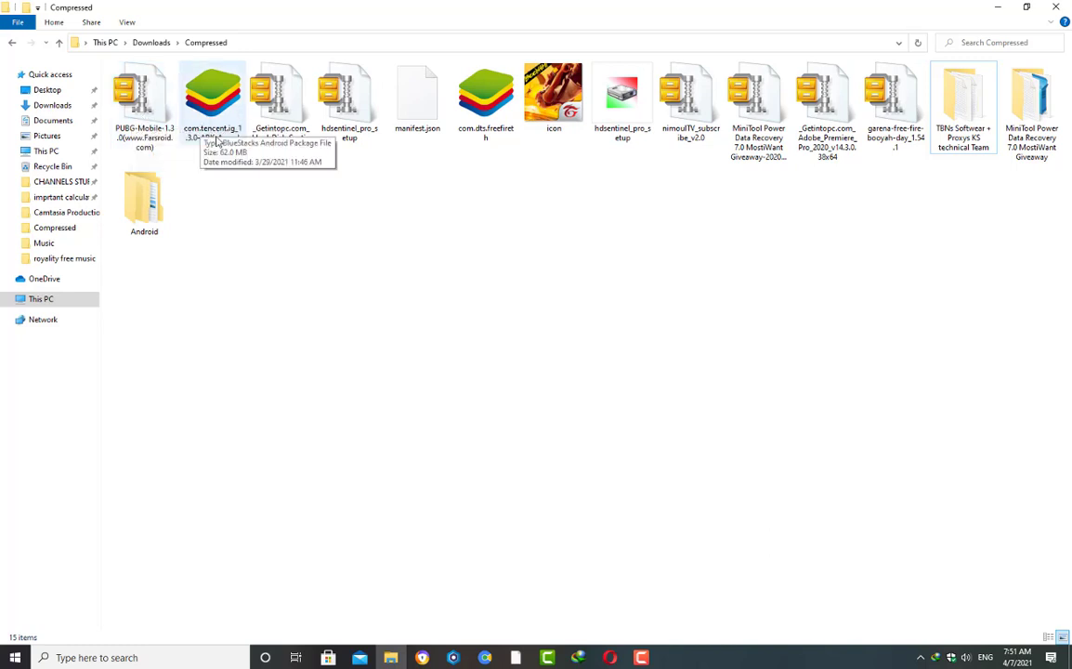
{"action": "right_click", "coordinate": [387, 268]}
{"action": "mouse_move", "coordinate": [452, 416]}
{"action": "left_click", "coordinate": [561, 416]}
{"action": "type", "text": "pubg o"}
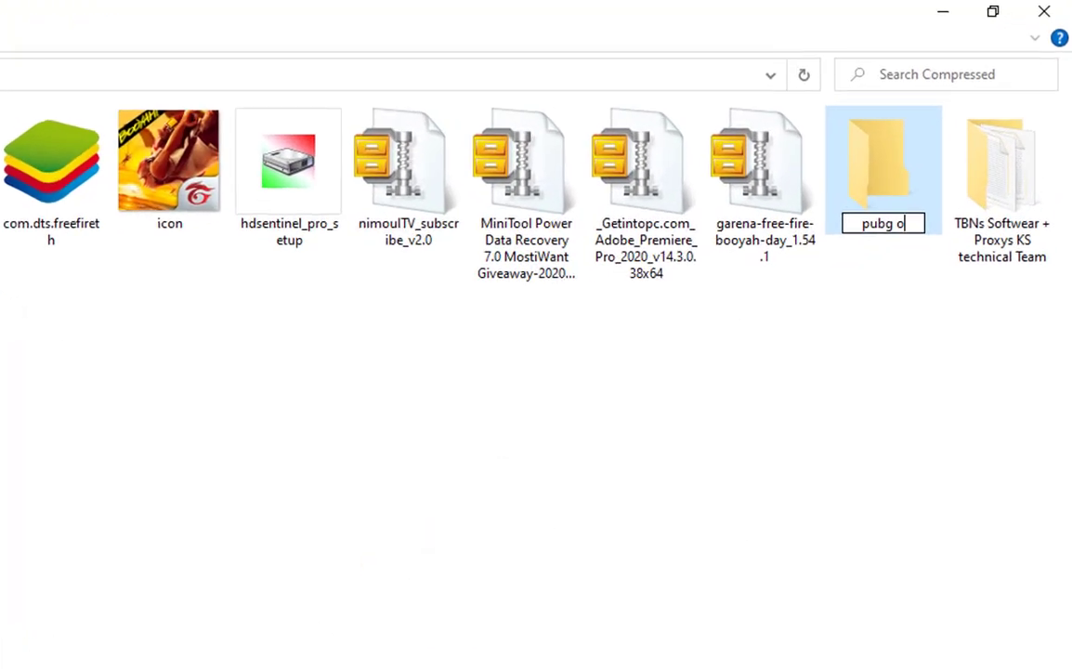
{"action": "type", "text": "bb abo"}
{"action": "key", "text": "BackSpace"}
{"action": "key", "text": "BackSpace"}
{"action": "type", "text": "nd apk"}
{"action": "key", "text": "Return"}
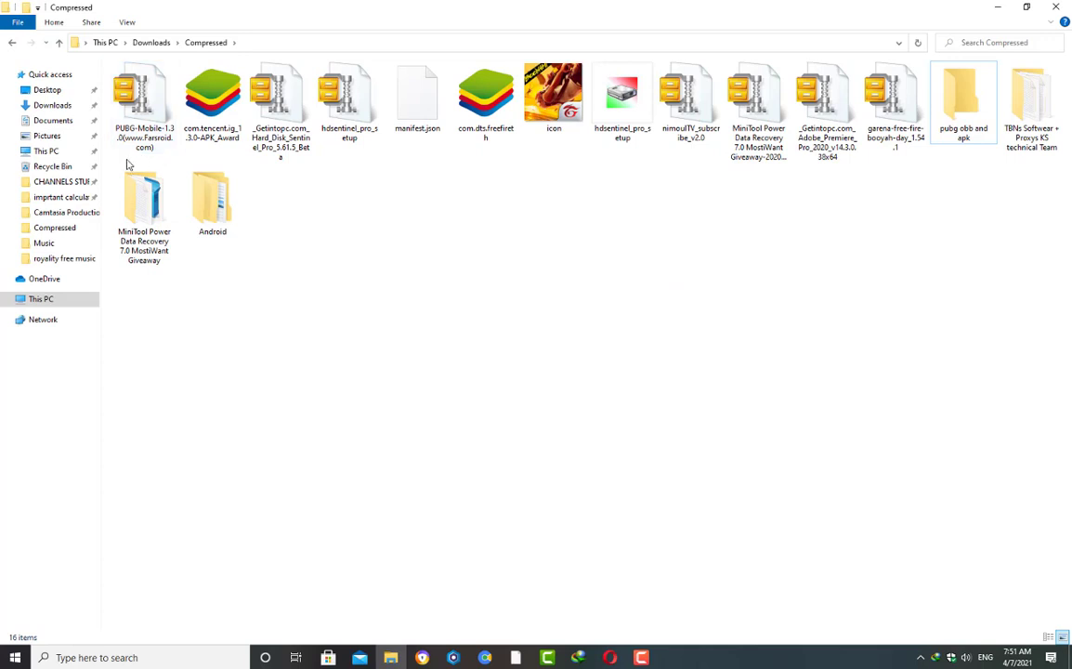
Move the PUBG zip and com.tencent.ig APK into the 'pubg obb and apk' folder
{"action": "left_click_drag", "start_coordinate": [128, 164], "coordinate": [176, 103]}
{"action": "right_click", "coordinate": [169, 102]}
{"action": "left_click", "coordinate": [224, 247]}
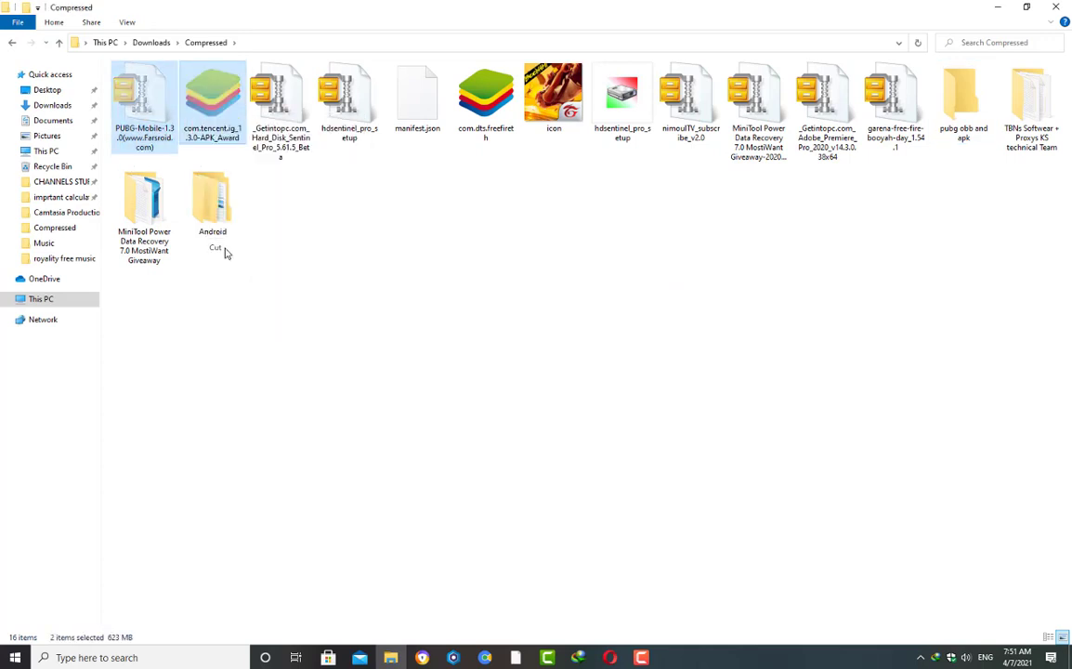
{"action": "double_click", "coordinate": [964, 124]}
{"action": "right_click", "coordinate": [462, 132]}
{"action": "left_click", "coordinate": [490, 215]}
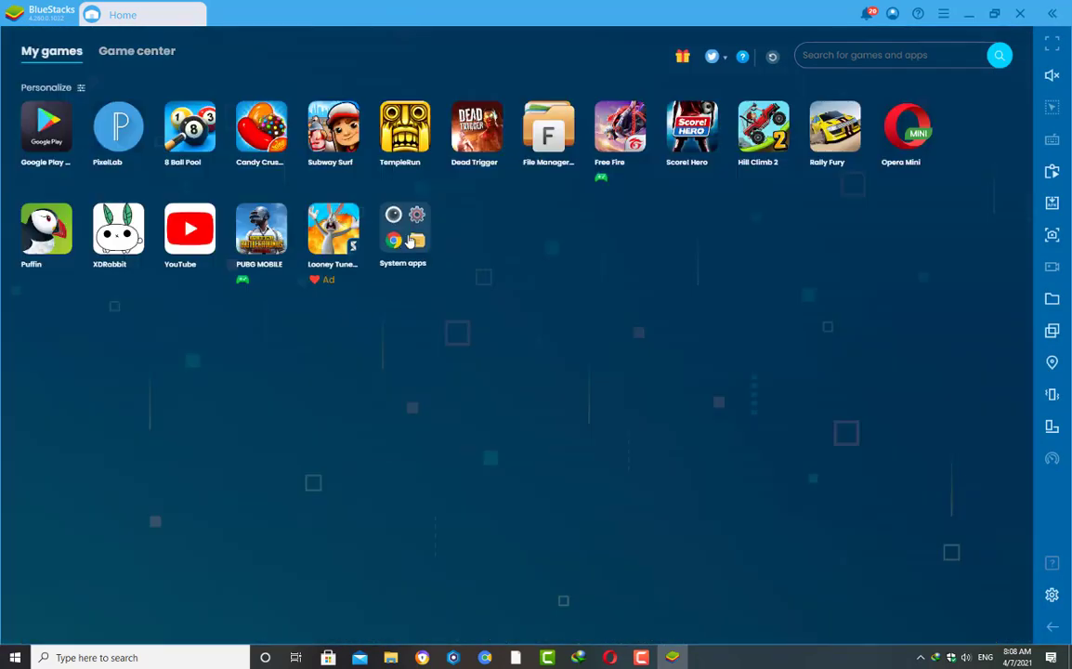
Open Media Manager from the System apps folder on BlueStacks' home screen
{"action": "left_click", "coordinate": [410, 242]}
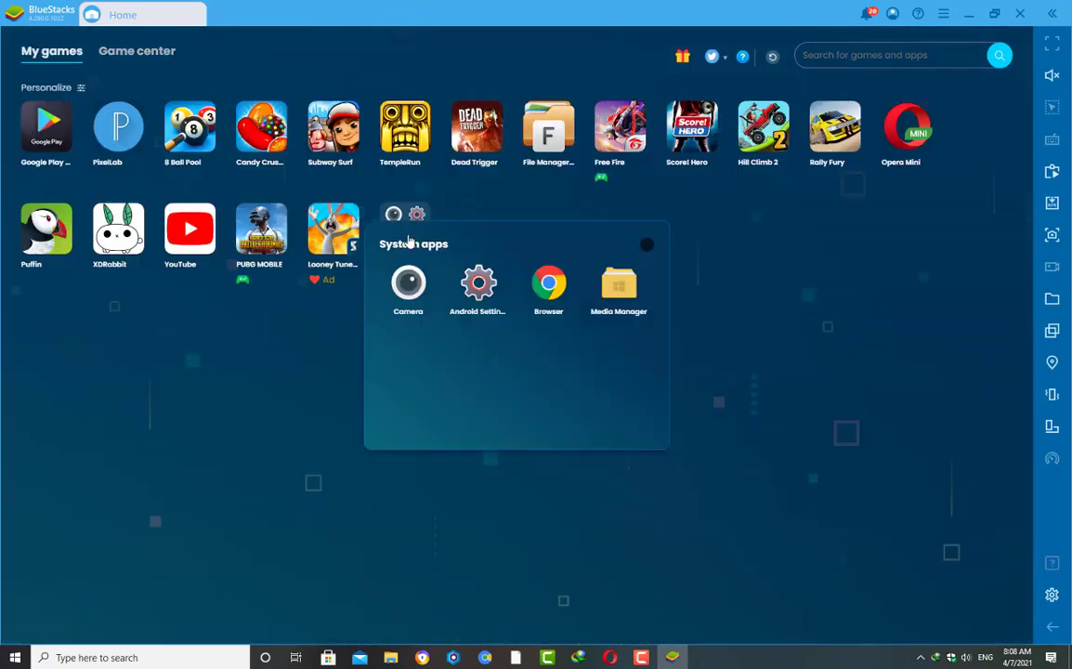
{"action": "left_click", "coordinate": [621, 295]}
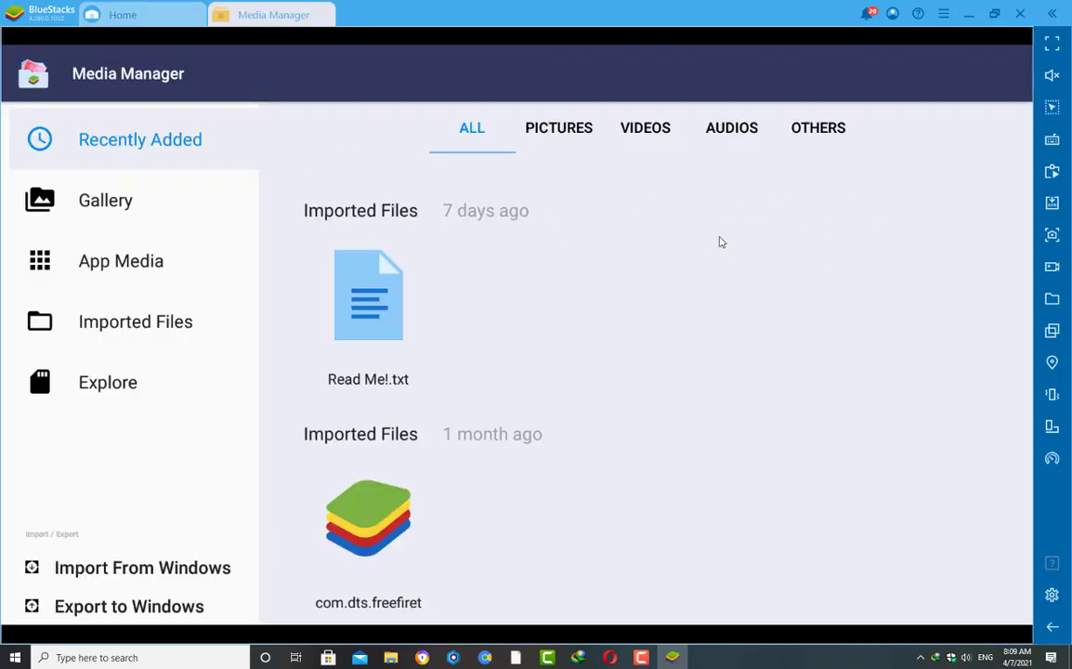
{"action": "scroll", "coordinate": [587, 273], "scroll_direction": "down", "scroll_amount": 1}
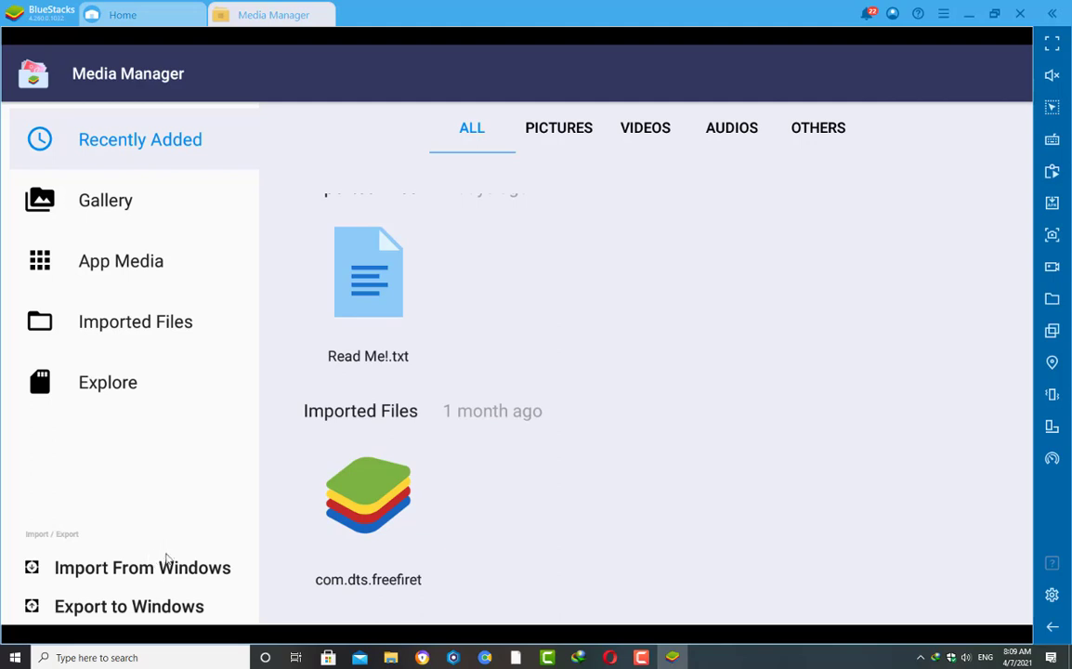
Import both PUBG files from Downloads > Compressed > pubg obb and apk, then open the APK
{"action": "left_click", "coordinate": [126, 570]}
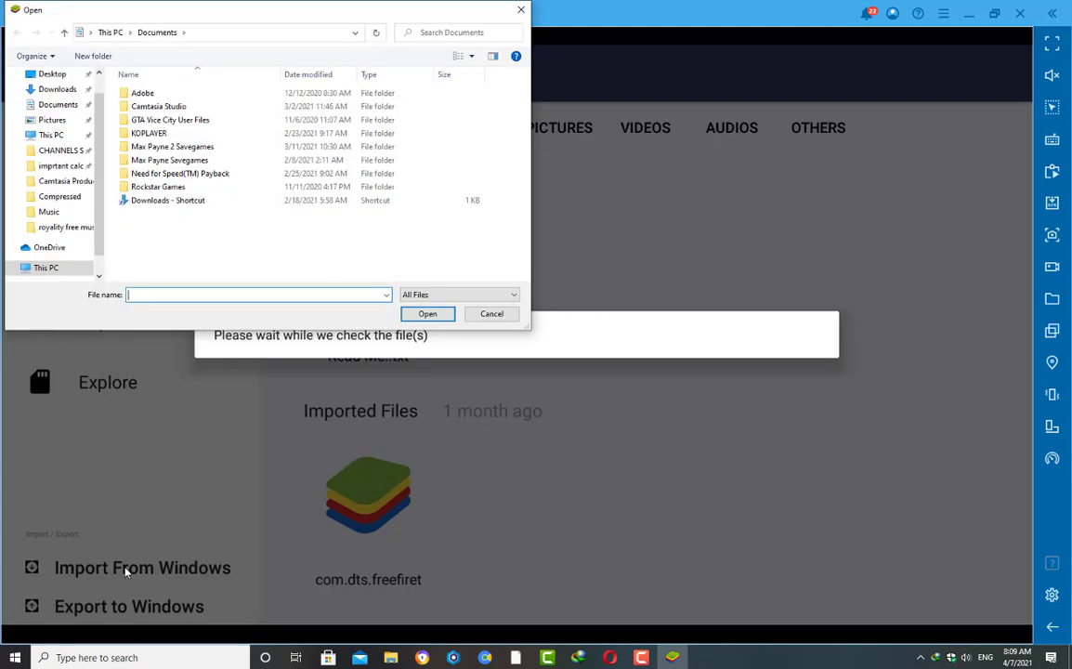
{"action": "left_click", "coordinate": [42, 117]}
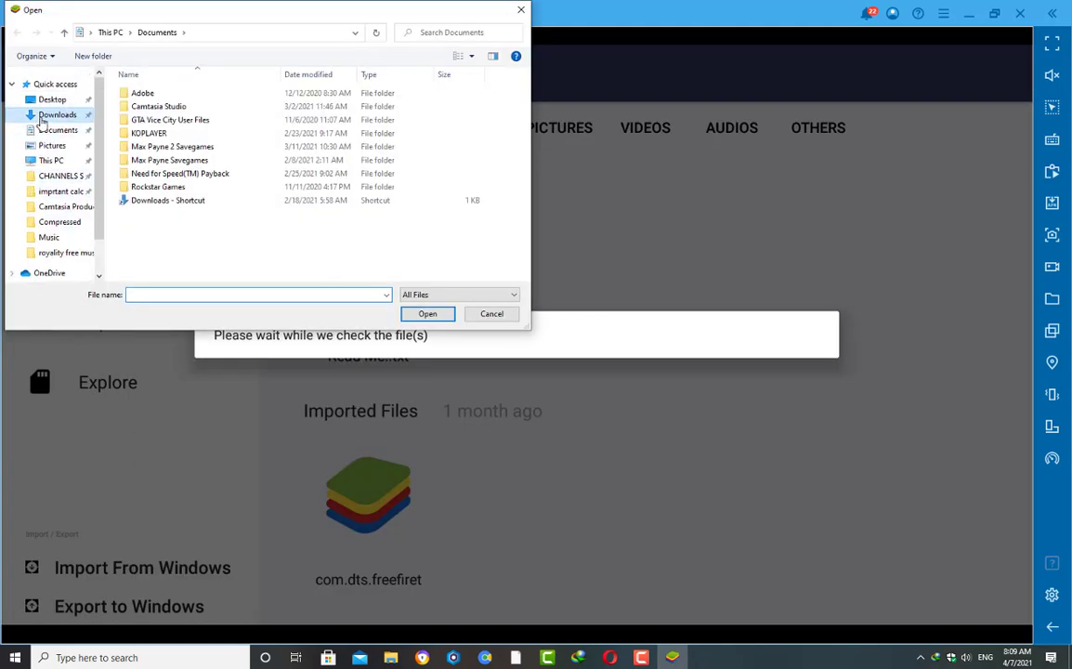
{"action": "double_click", "coordinate": [149, 121]}
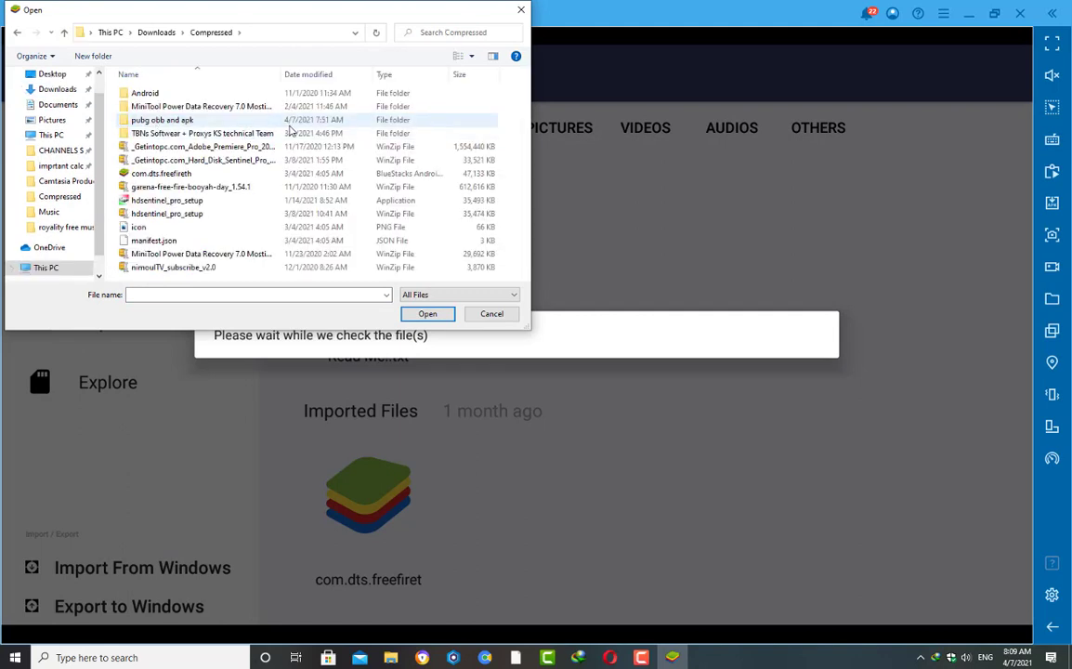
{"action": "double_click", "coordinate": [160, 121]}
{"action": "left_click_drag", "start_coordinate": [232, 154], "coordinate": [214, 84]}
{"action": "left_click", "coordinate": [424, 316]}
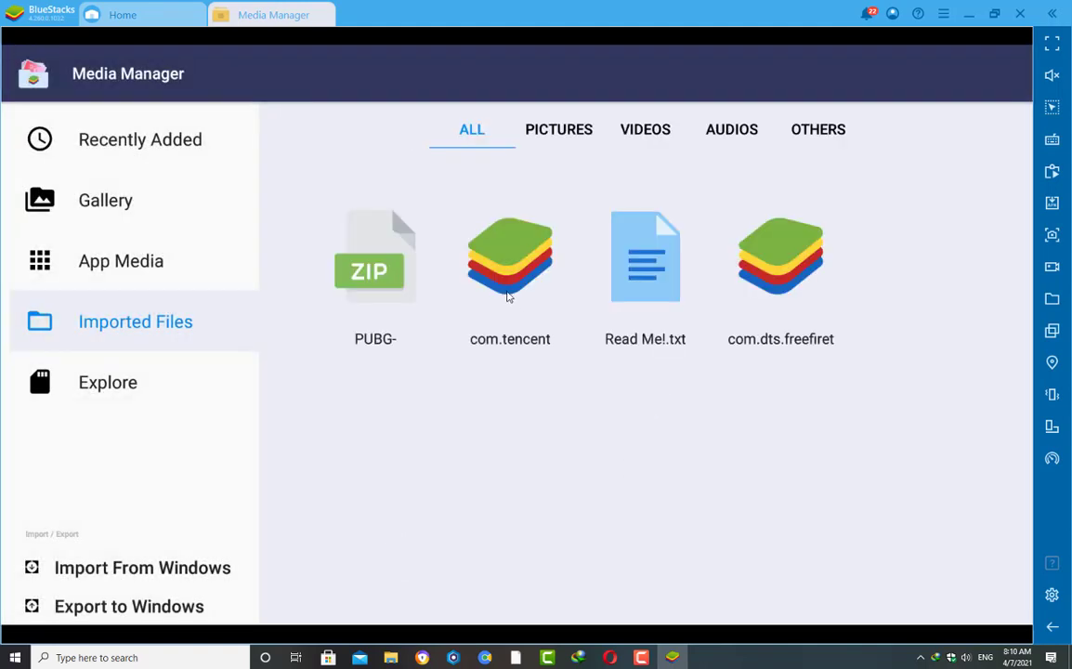
{"action": "left_click", "coordinate": [507, 287]}
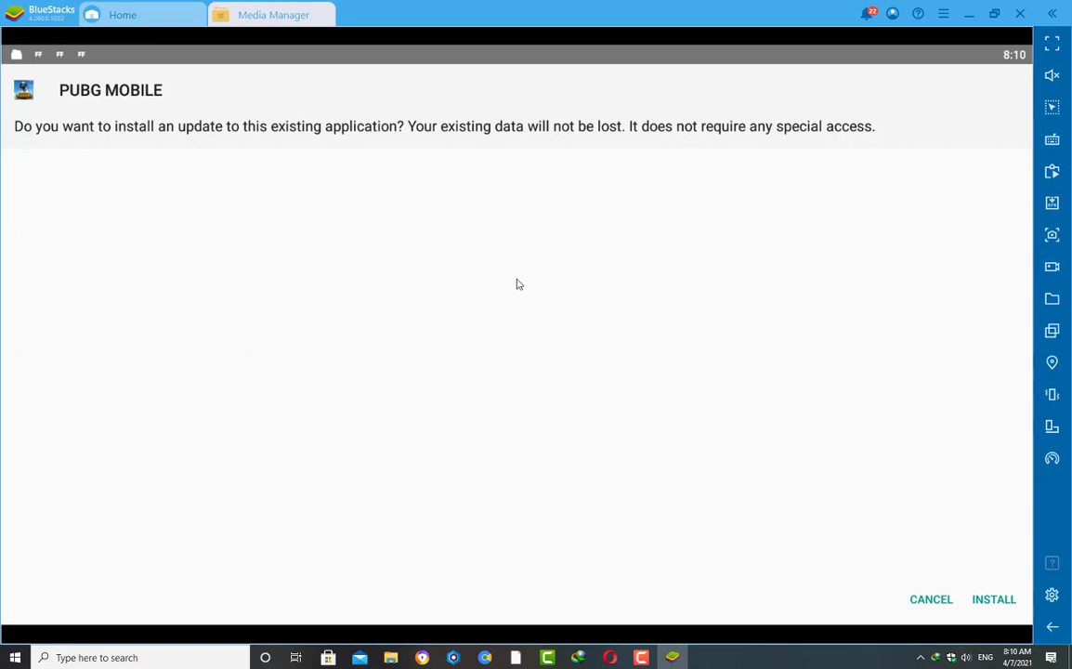
Install the PUBG MOBILE update and go back to the BlueStacks Home tab
{"action": "left_click", "coordinate": [996, 600]}
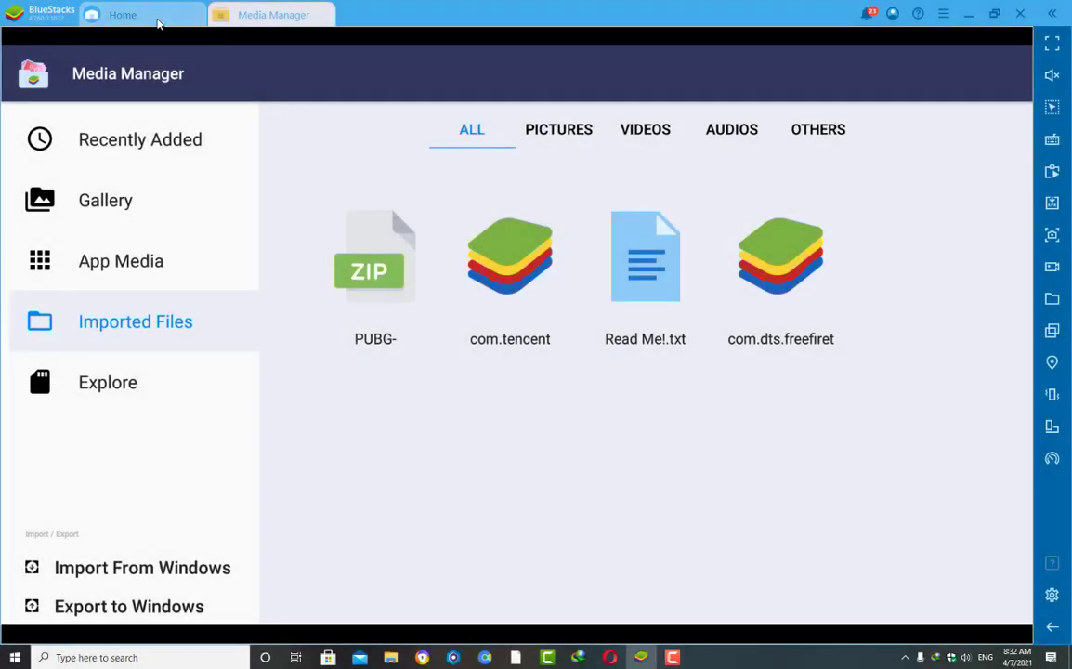
{"action": "left_click", "coordinate": [158, 20]}
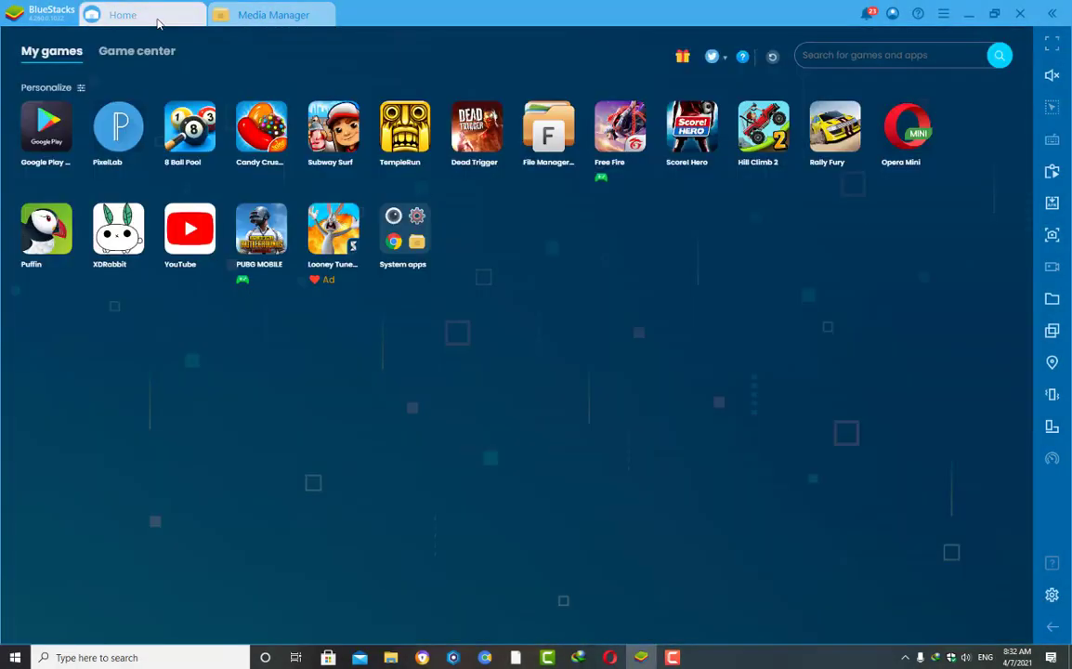
Open File Manager Plus from its Google Play listing via the recent 'file manager plus' search
{"action": "left_click", "coordinate": [45, 132]}
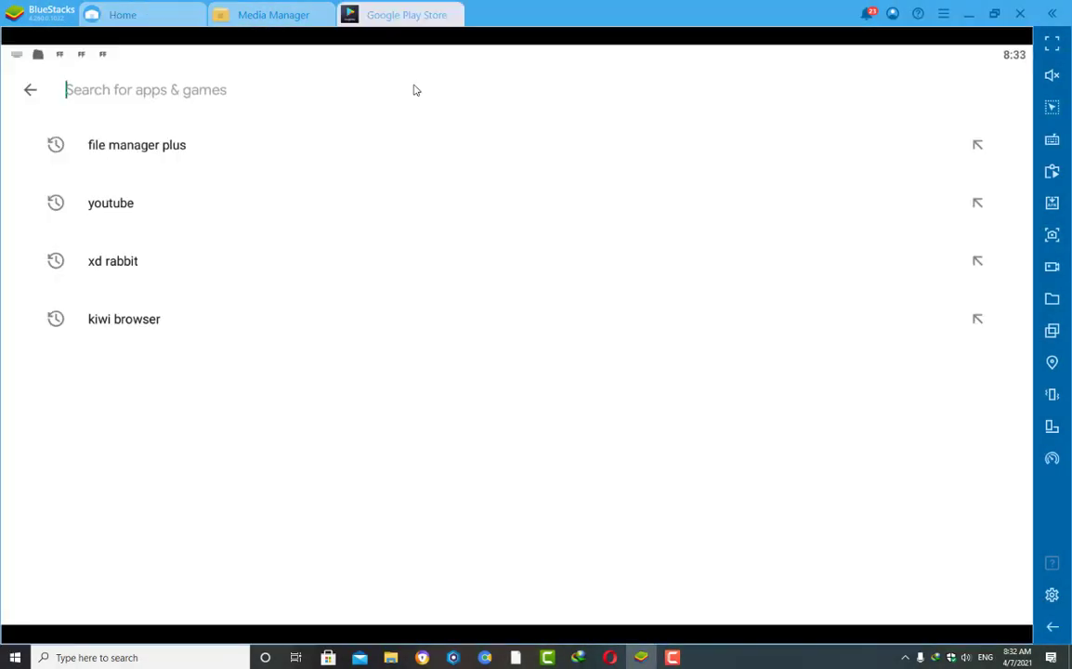
{"action": "left_click", "coordinate": [127, 146]}
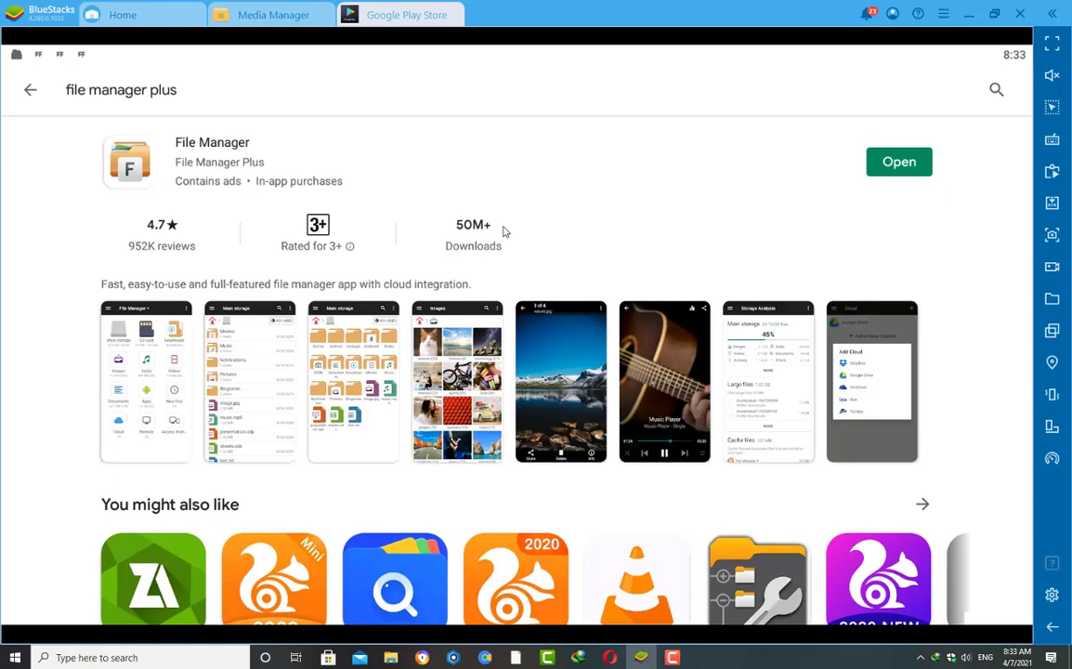
{"action": "left_click", "coordinate": [894, 164]}
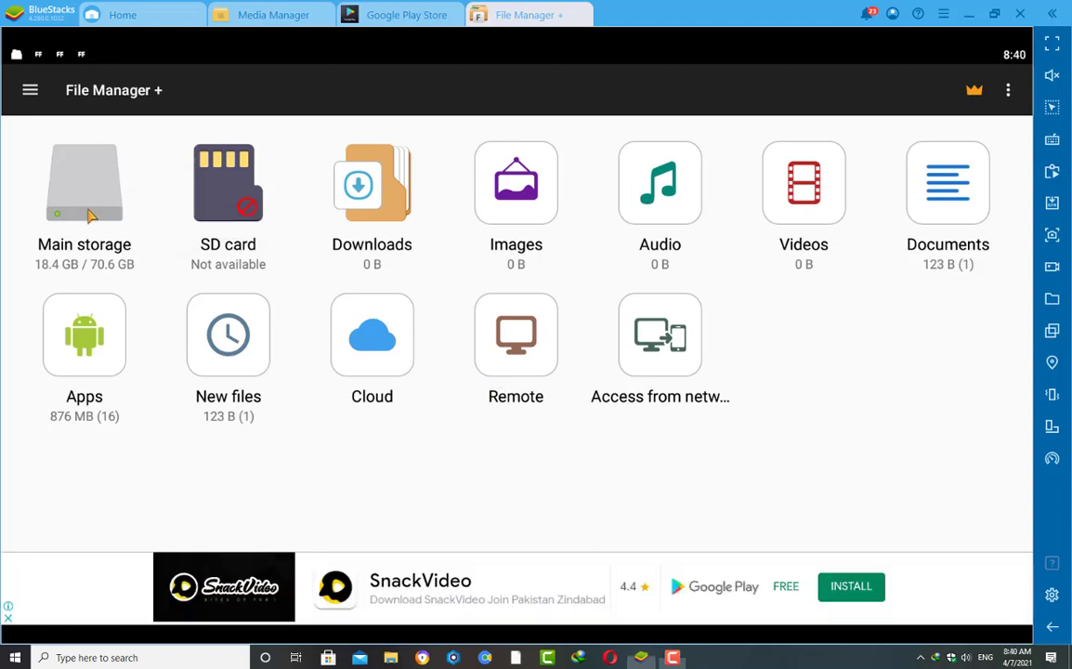
Go to Main storage > DCIM > SharedFolder and select the PUBG-Mobile-1.3.0 zip
{"action": "left_click", "coordinate": [83, 191]}
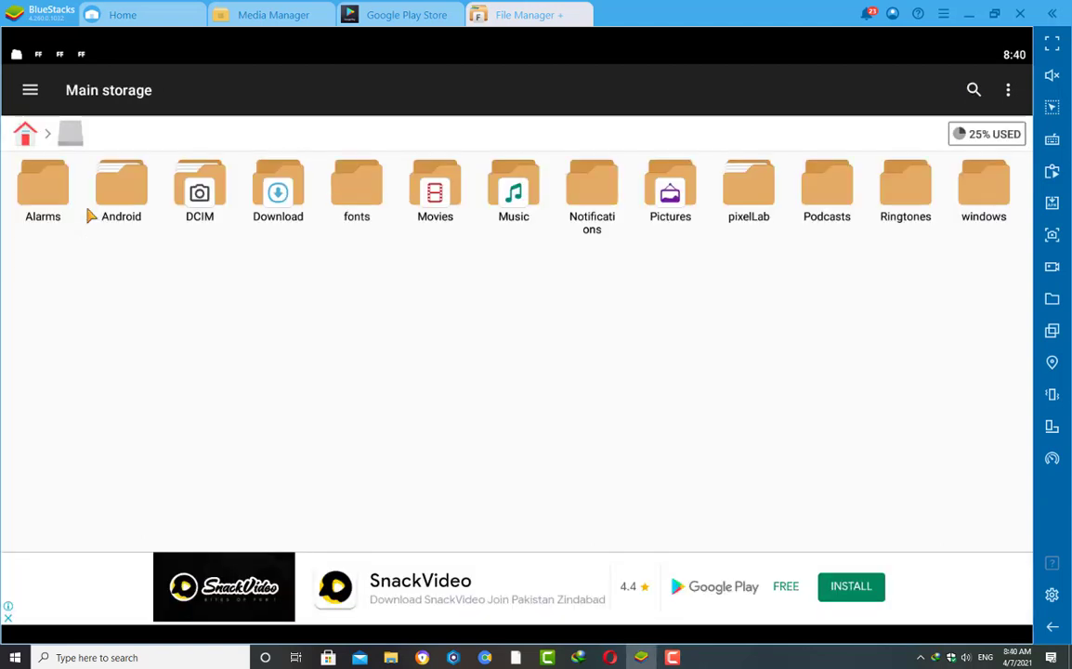
{"action": "left_click", "coordinate": [186, 186]}
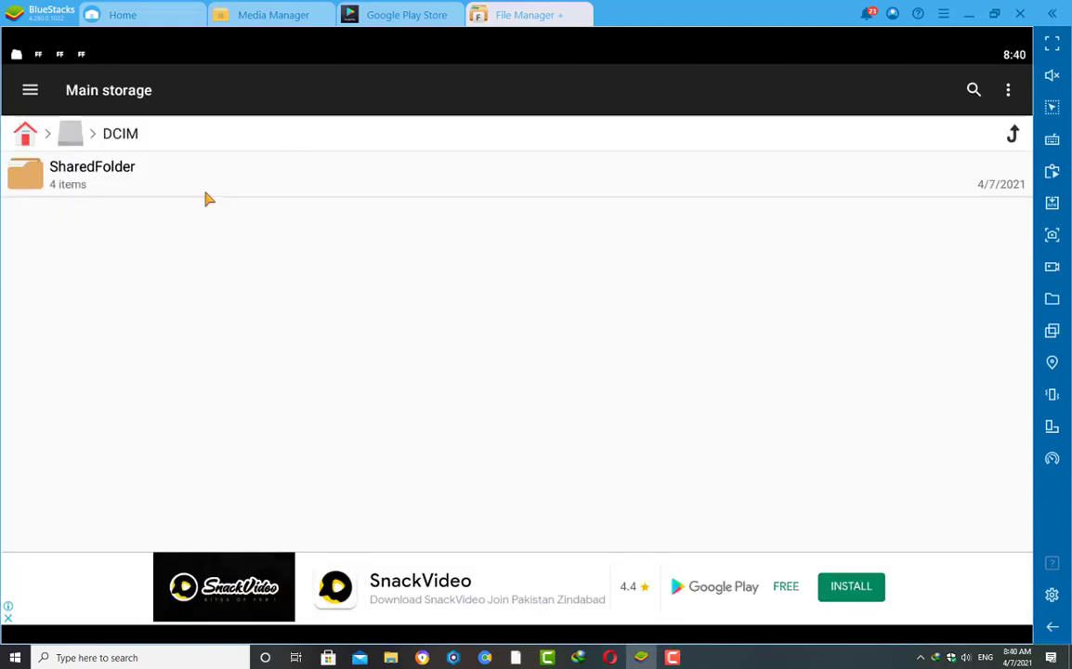
{"action": "left_click", "coordinate": [179, 179]}
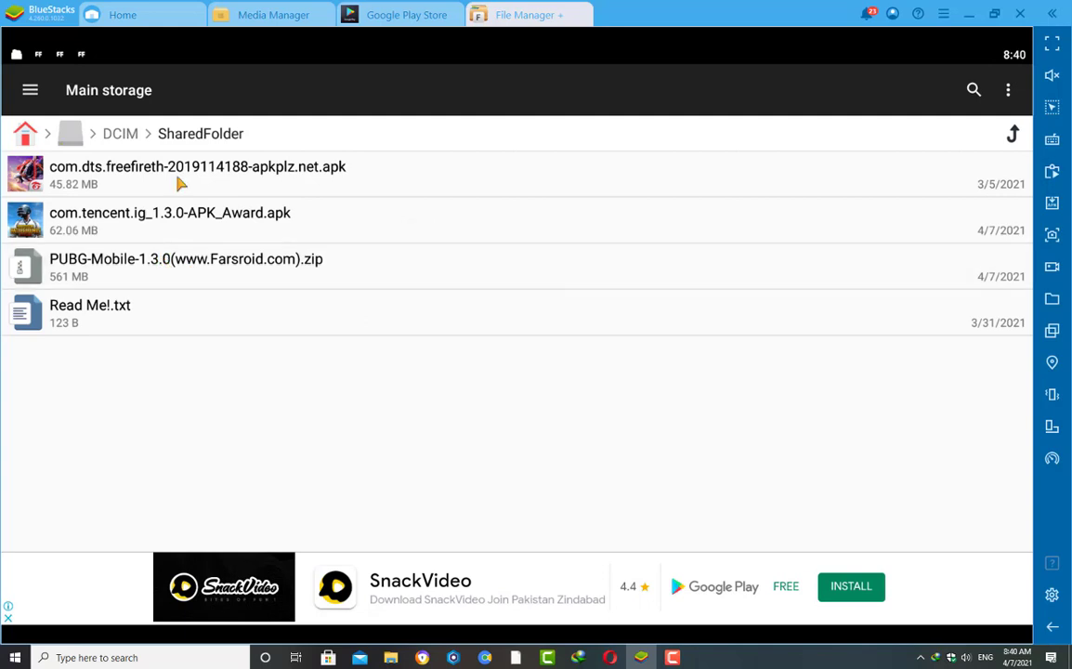
{"action": "left_click", "coordinate": [168, 266]}
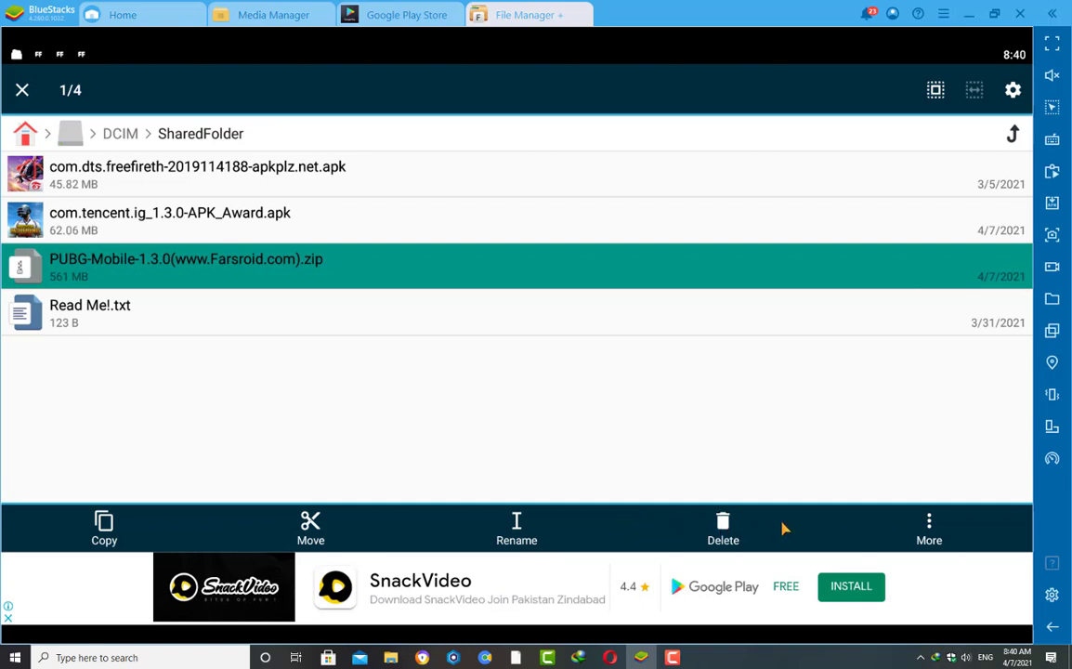
Extract the PUBG zip here and open the resulting com.tencent.ig folder
{"action": "left_click", "coordinate": [930, 530]}
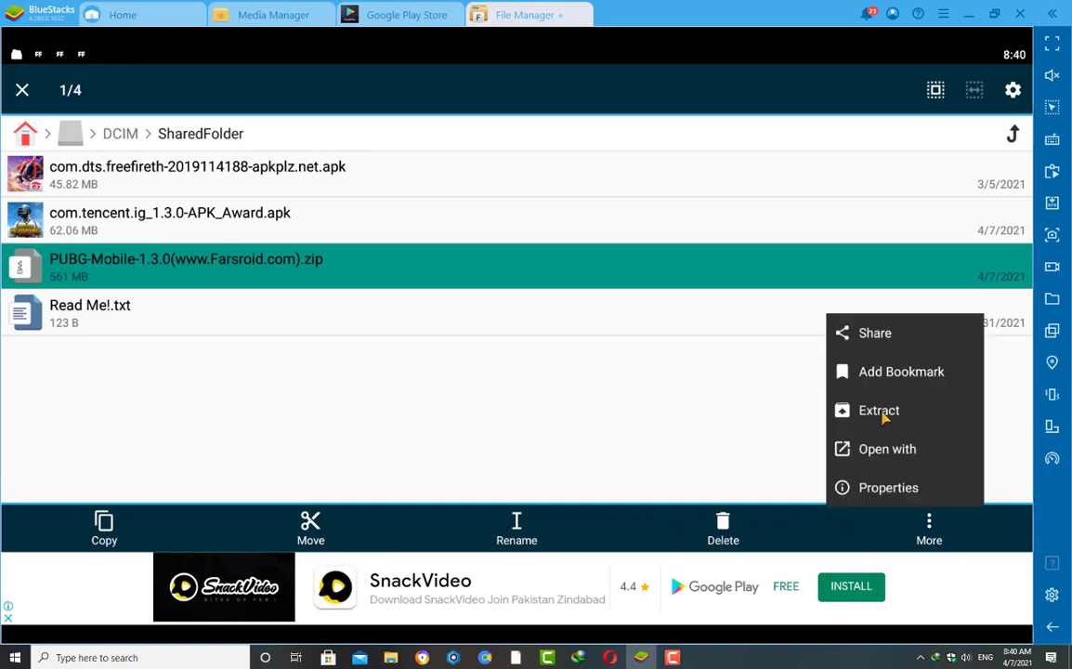
{"action": "left_click", "coordinate": [879, 411]}
{"action": "left_click", "coordinate": [371, 327]}
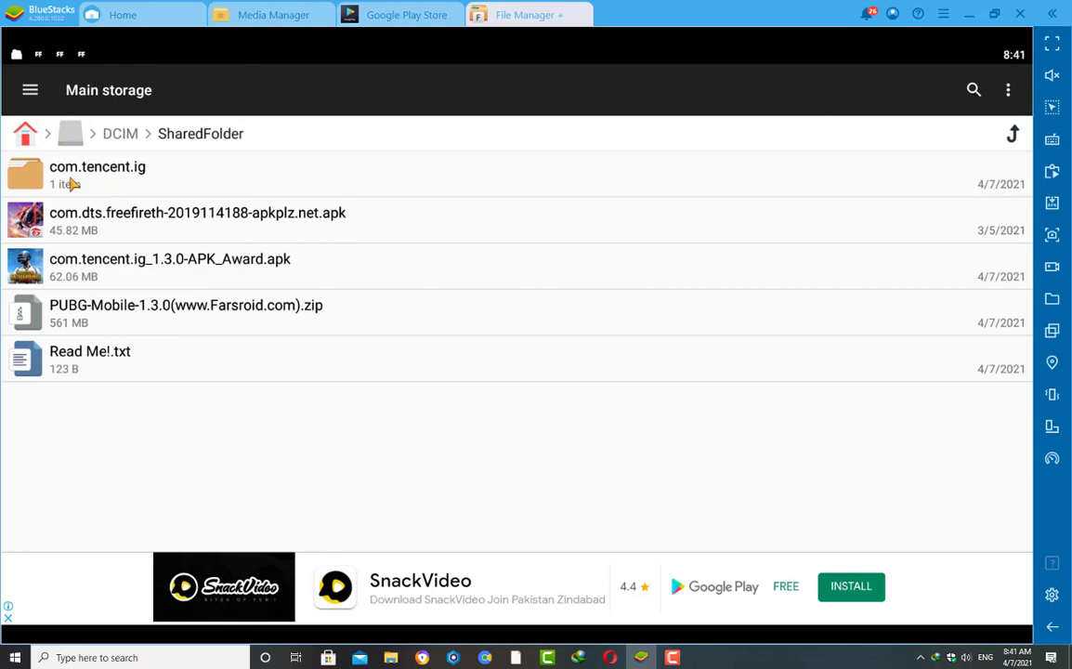
{"action": "left_click", "coordinate": [141, 176]}
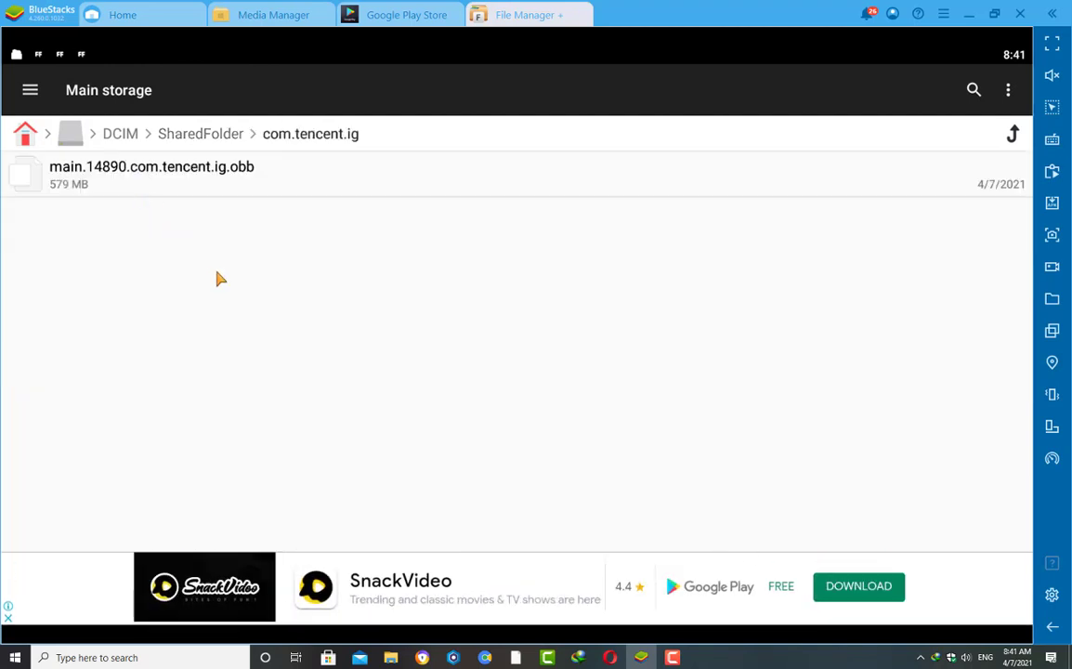
Pick up main.14890.com.tencent.ig.obb for moving and navigate to Android > obb
{"action": "left_click", "coordinate": [165, 180]}
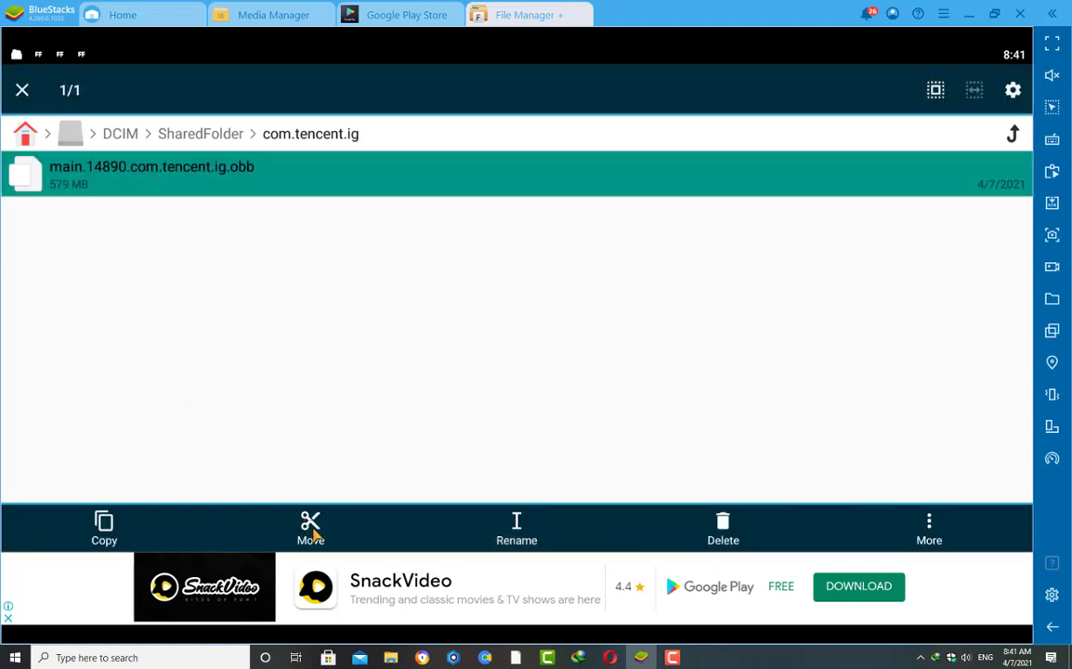
{"action": "left_click", "coordinate": [312, 528]}
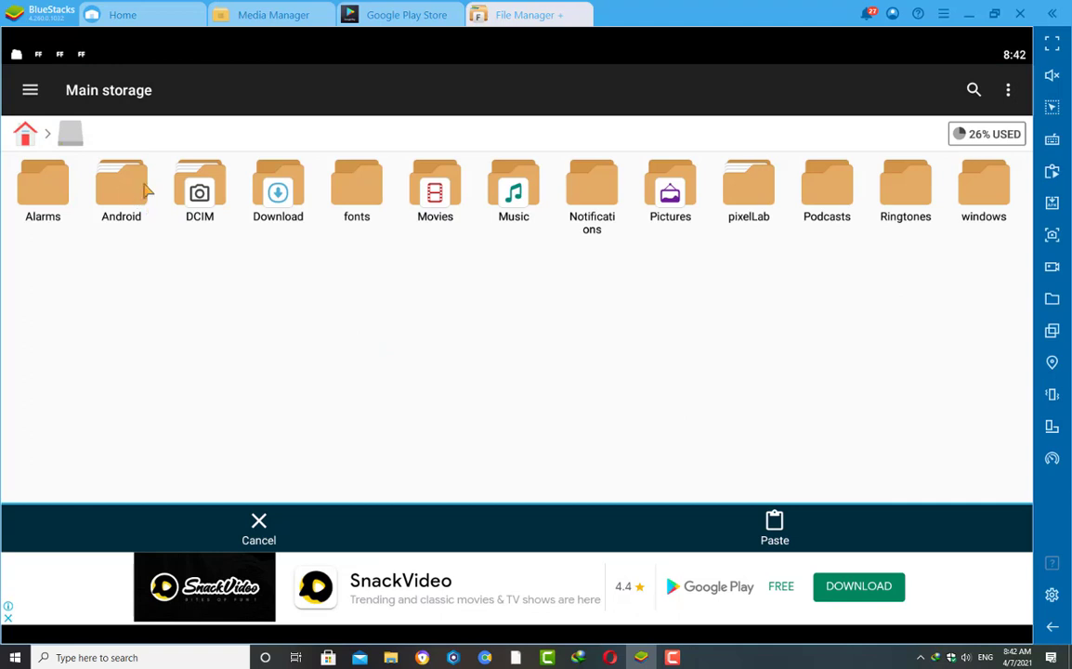
{"action": "left_click", "coordinate": [132, 192]}
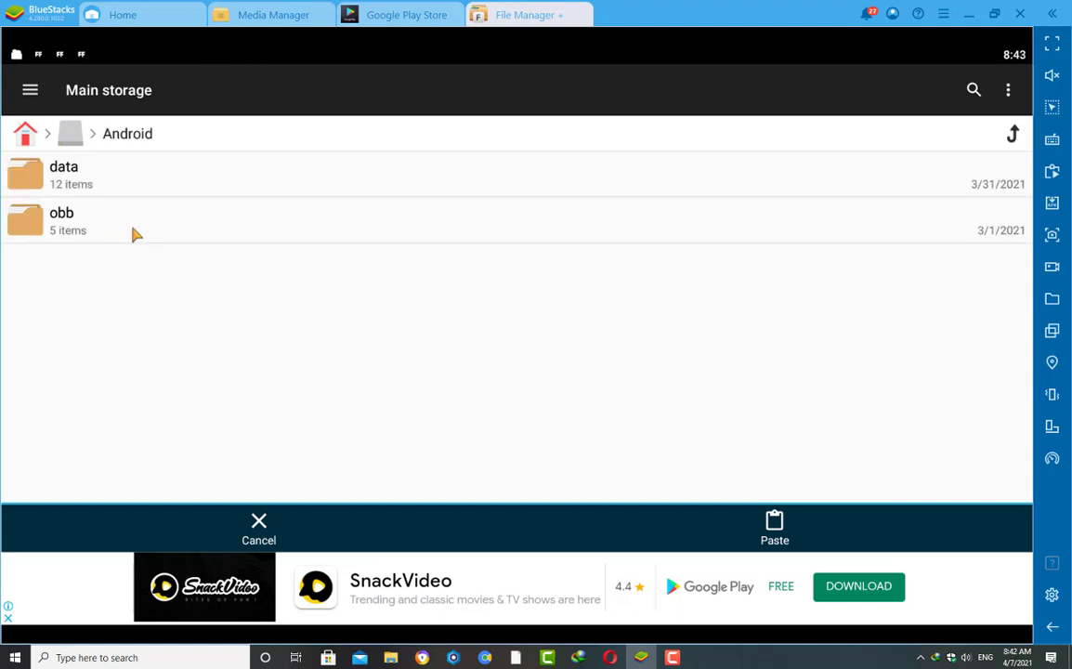
{"action": "left_click", "coordinate": [131, 232]}
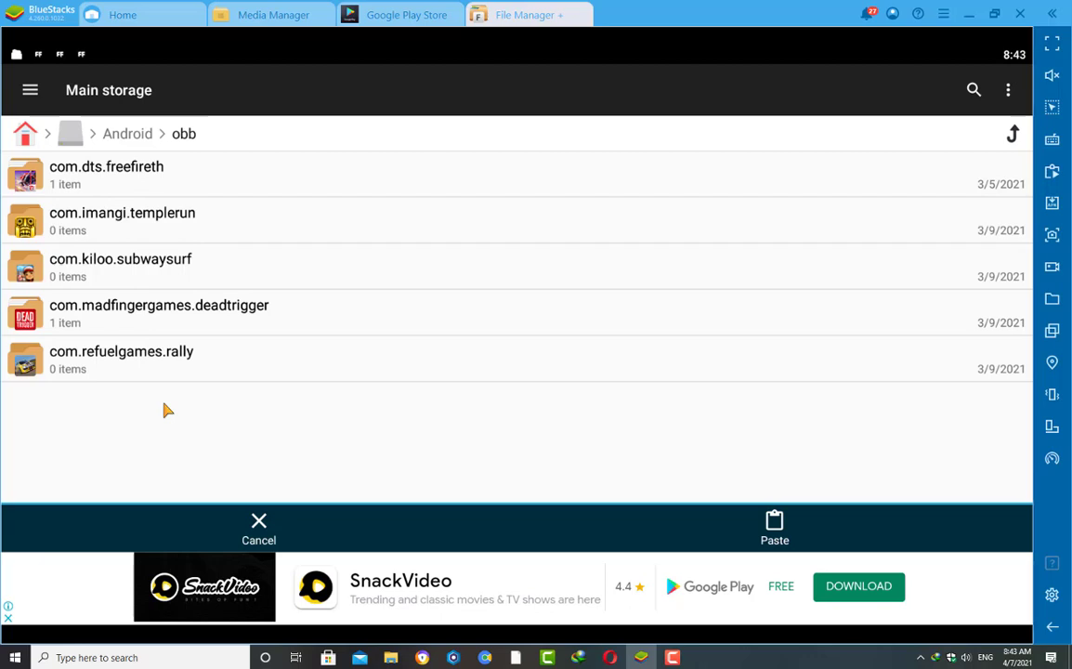
Make a new folder named com.tencent.ig under Android/obb and paste the PUBG obb file inside
{"action": "left_click", "coordinate": [1010, 92]}
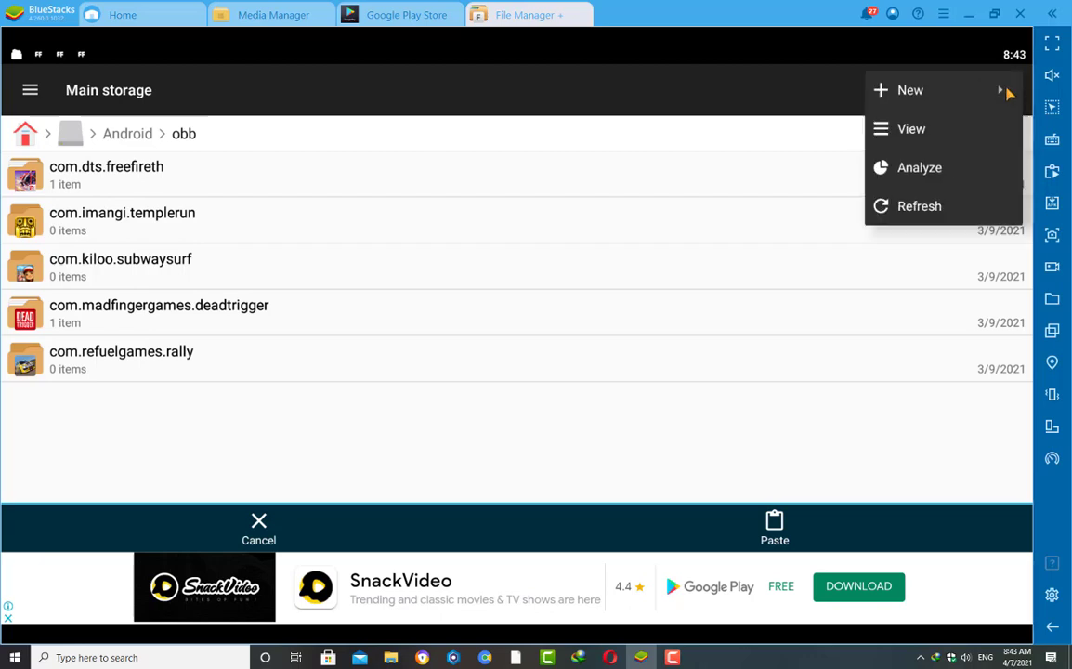
{"action": "left_click", "coordinate": [934, 92]}
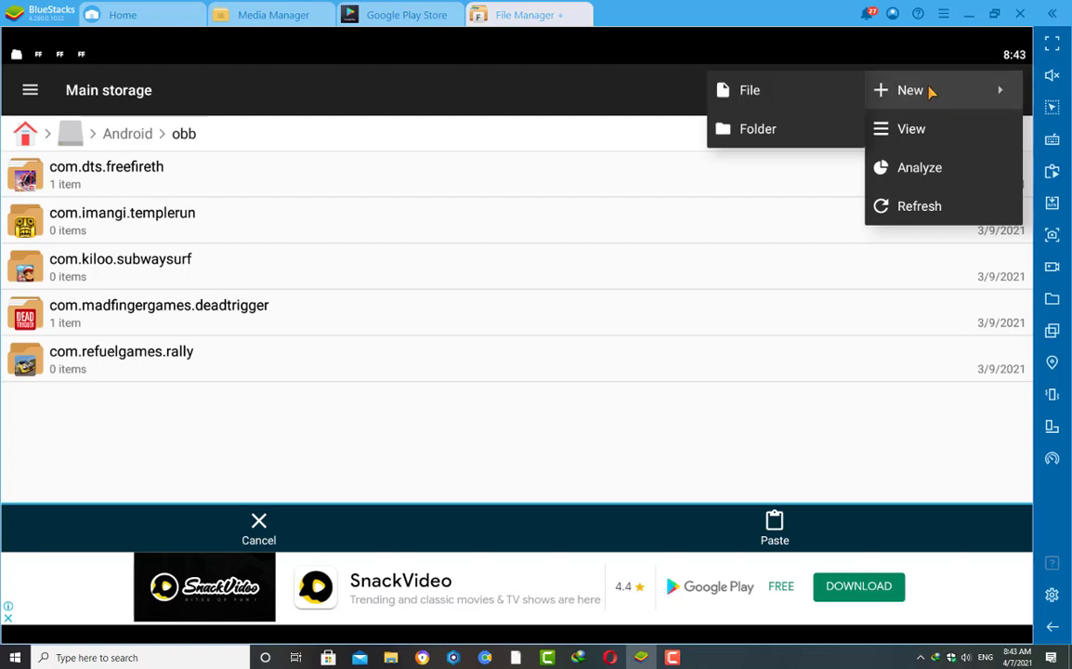
{"action": "left_click", "coordinate": [758, 130]}
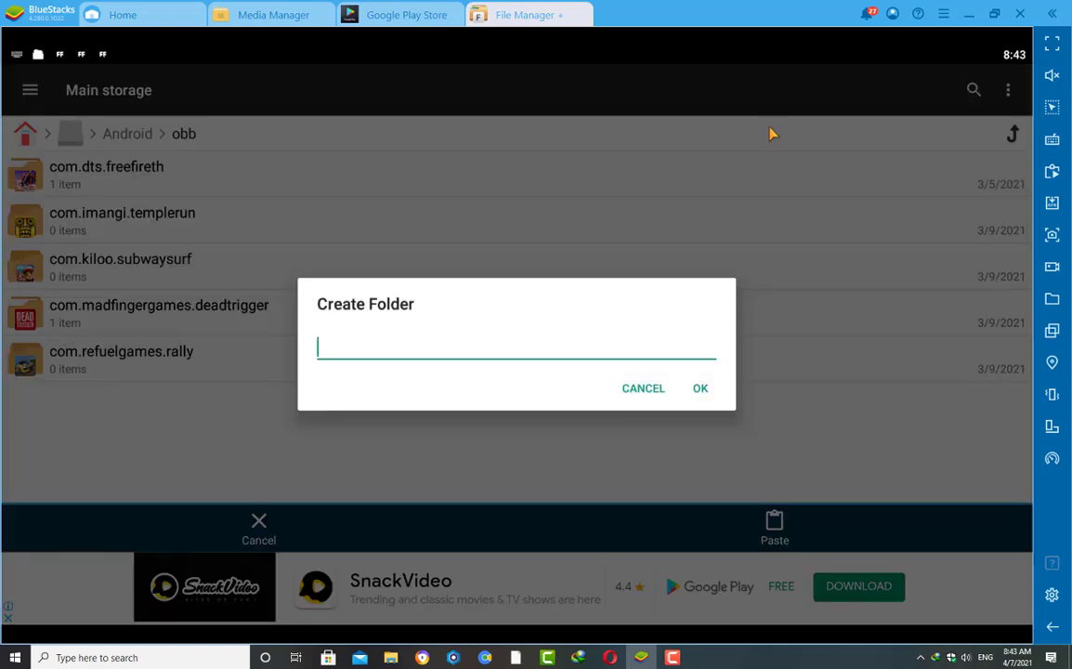
{"action": "type", "text": "com.tencent.ig"}
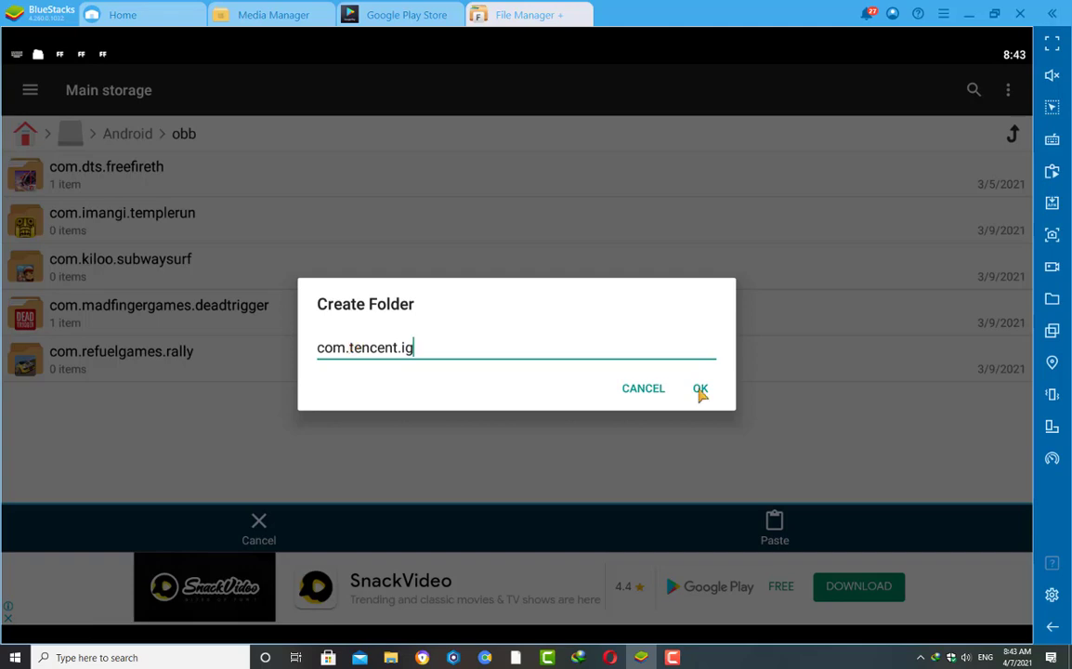
{"action": "left_click", "coordinate": [699, 388]}
{"action": "left_click", "coordinate": [698, 397]}
{"action": "left_click", "coordinate": [775, 526]}
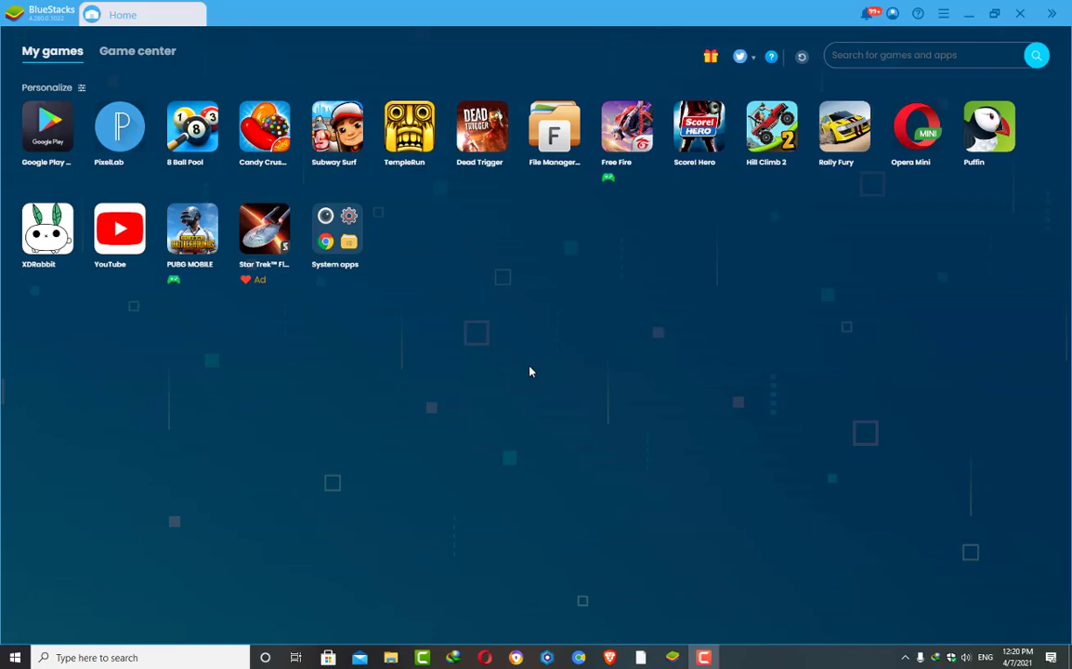
Start PUBG MOBILE from My games and sign in with Facebook to reach the loading screen
{"action": "left_click", "coordinate": [191, 243]}
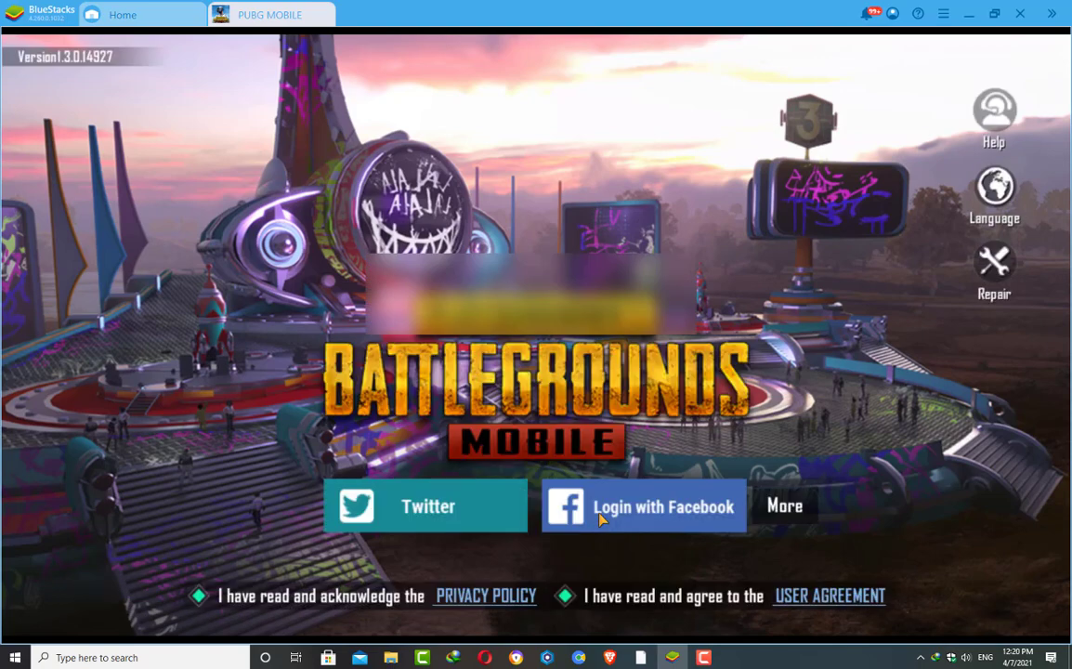
{"action": "left_click", "coordinate": [598, 511]}
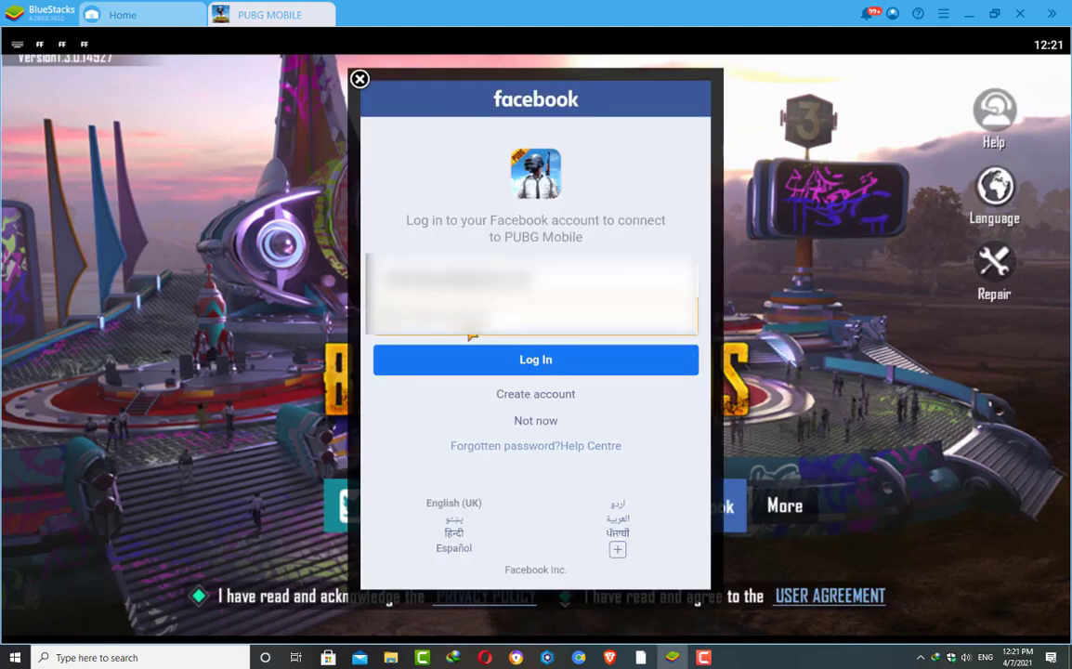
{"action": "left_click", "coordinate": [587, 361]}
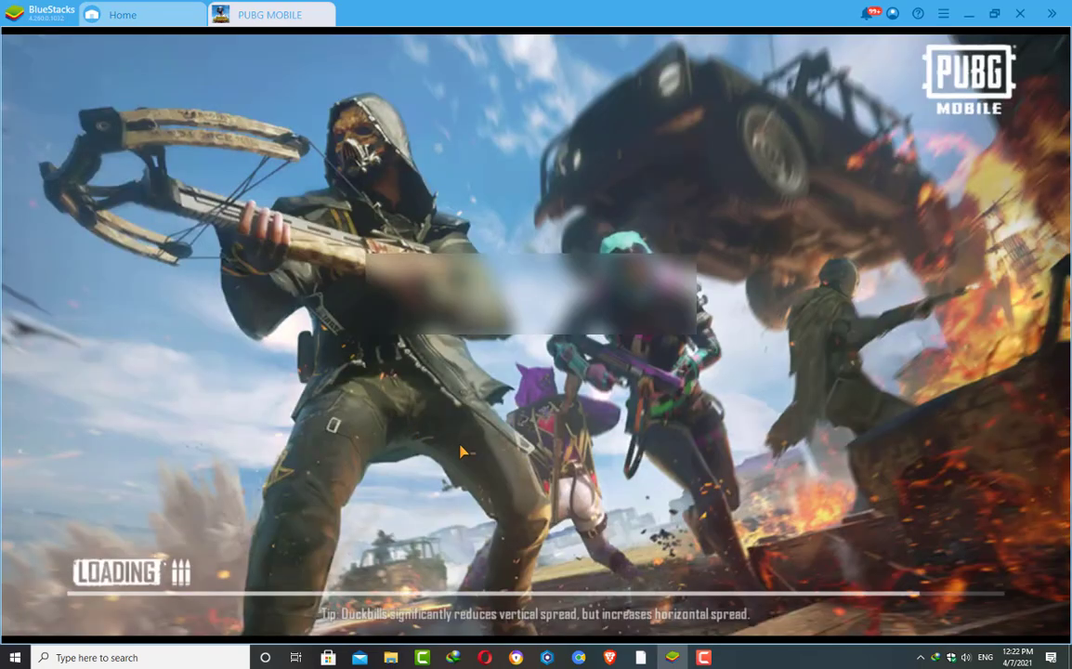